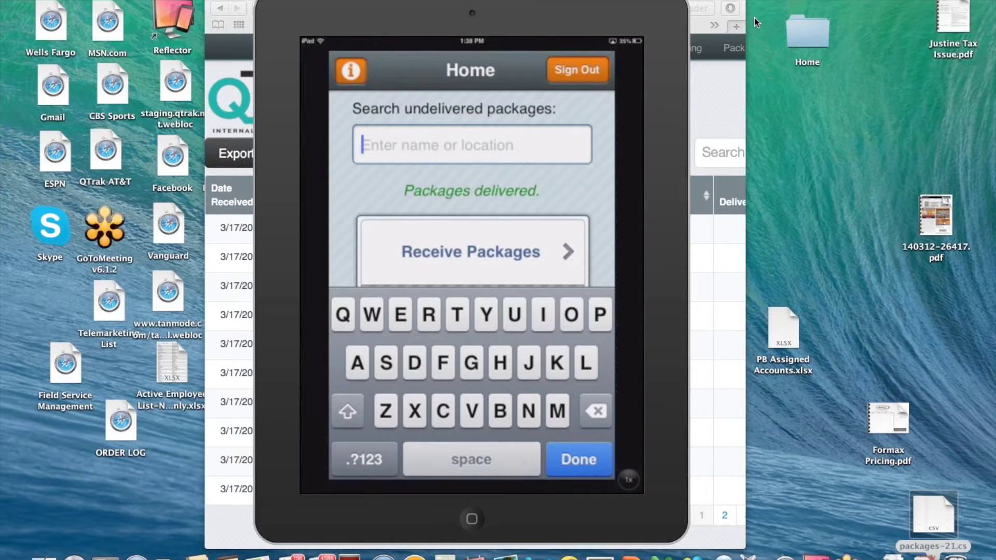
Search the undelivered packages for the recipient's surname and review the results.
type("k")
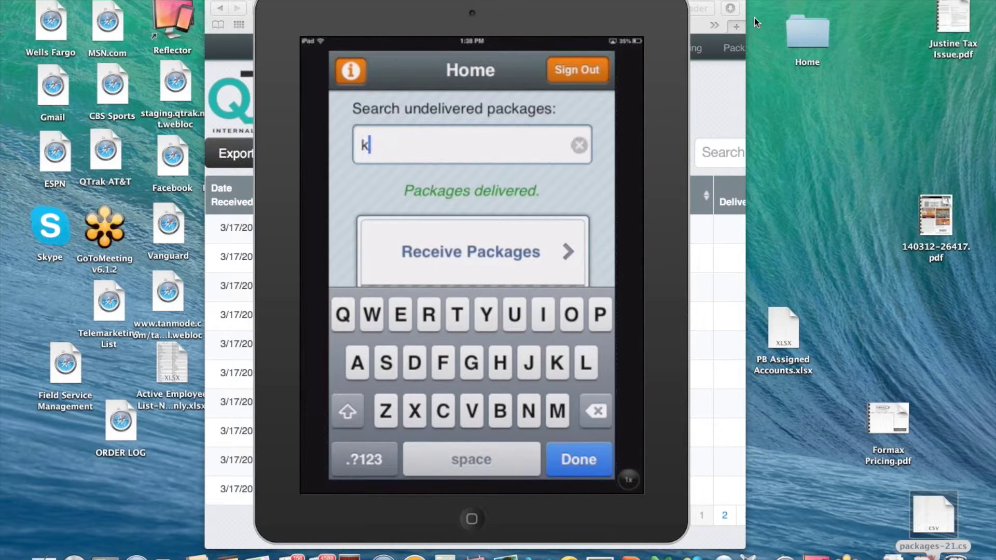
type("eats")
key("Return")
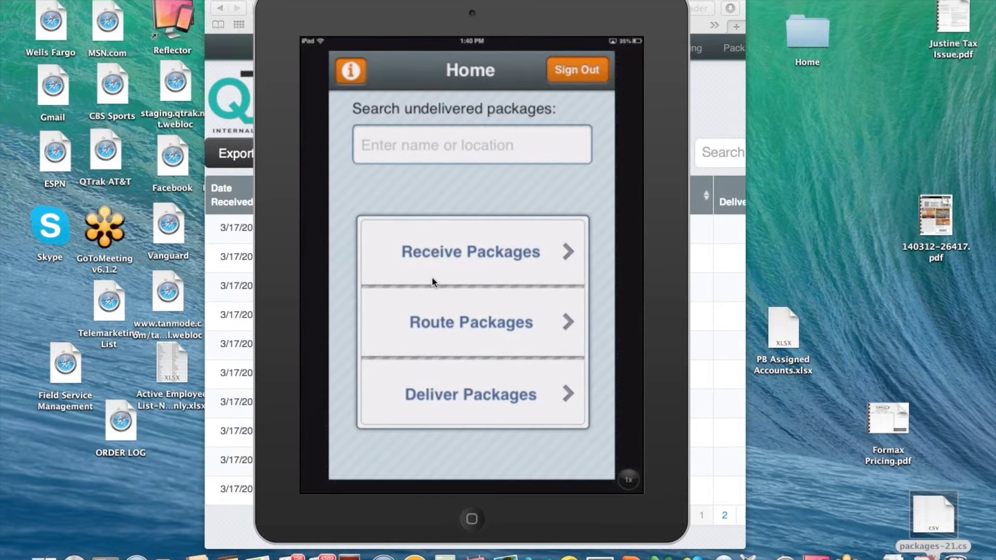
Receive the incoming batch of packages so Home shows 'Packages received.'.
left_click(433, 282)
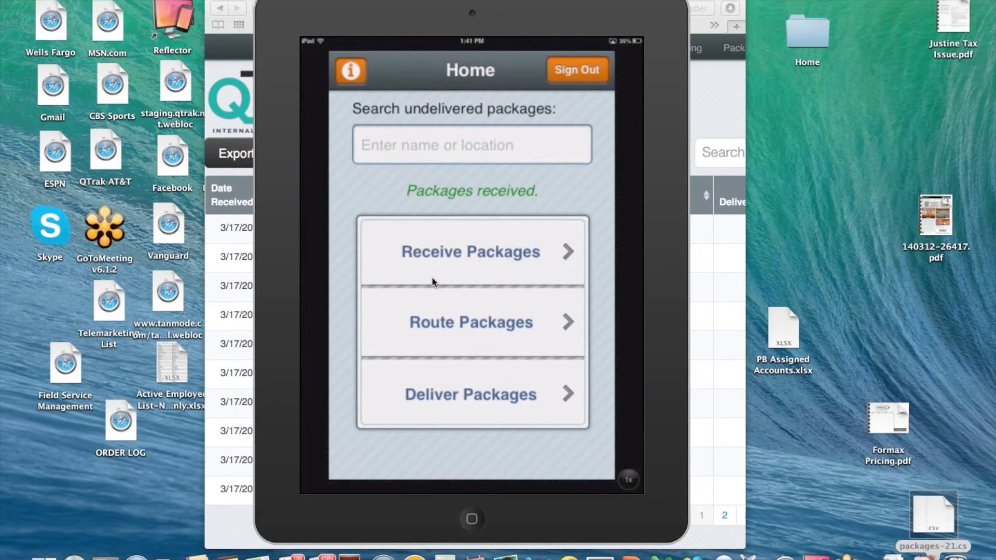
Begin routing a received package, entering 'Ama' in the Routing Details From field.
left_click(433, 282)
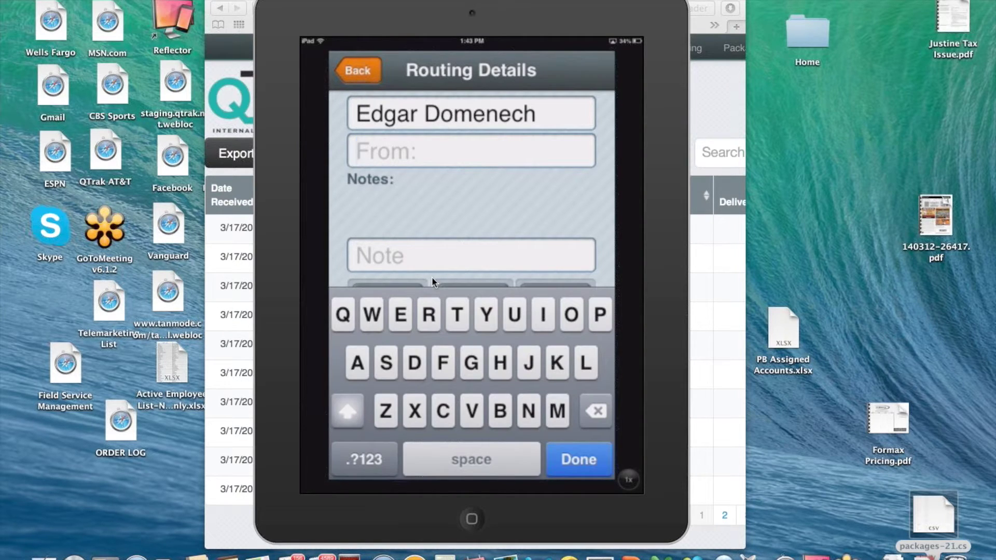
type("Ama")
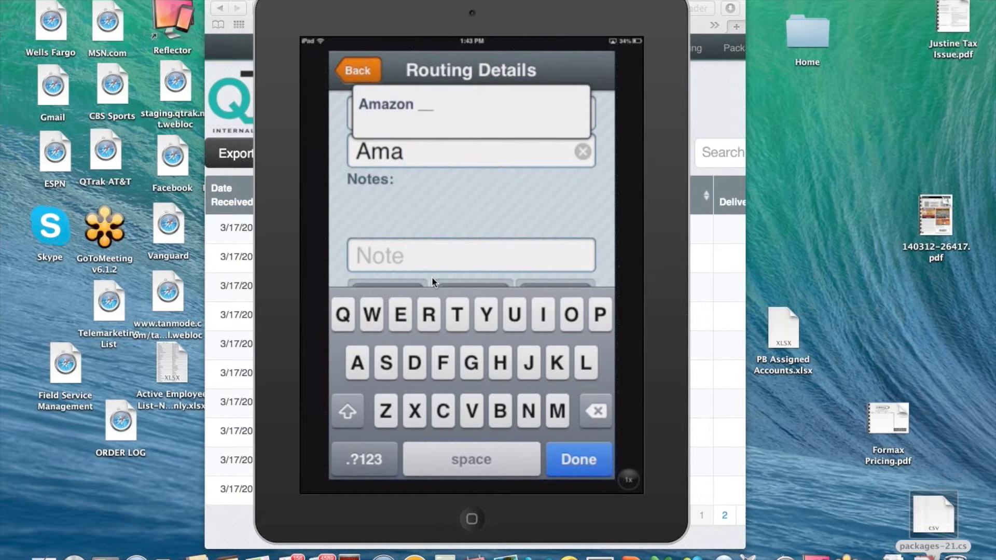
Set the sender to Amazon and attach the note 'In storage'.
key("Return")
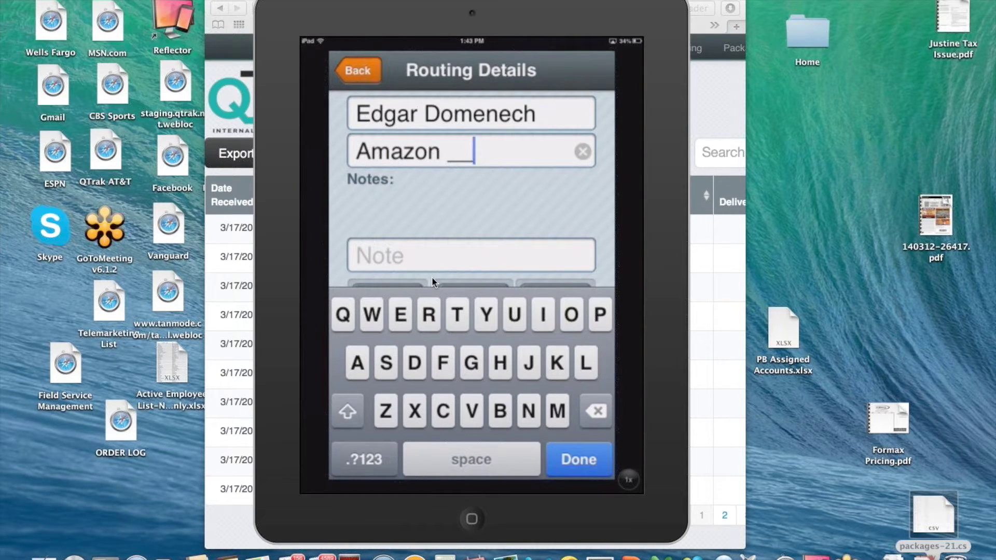
key("Tab")
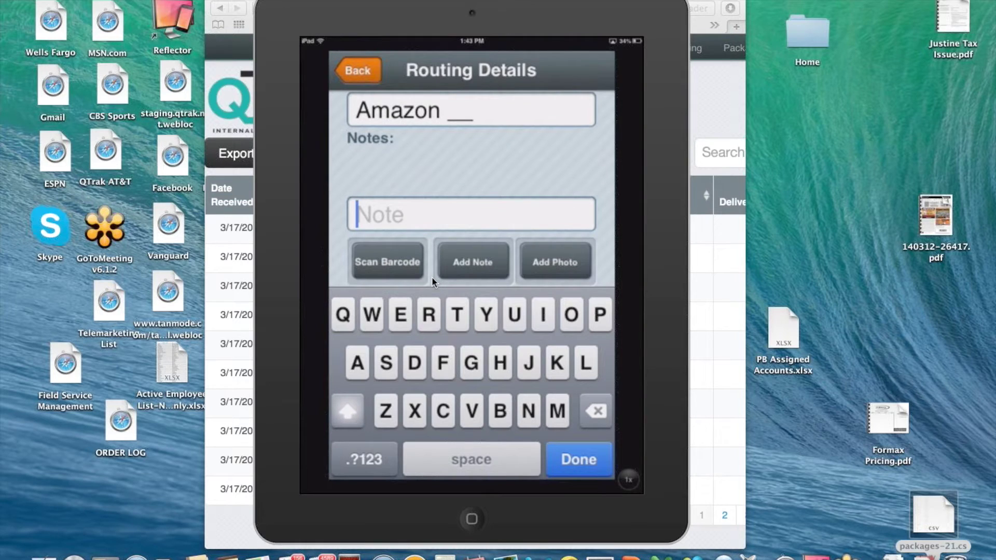
type("In ")
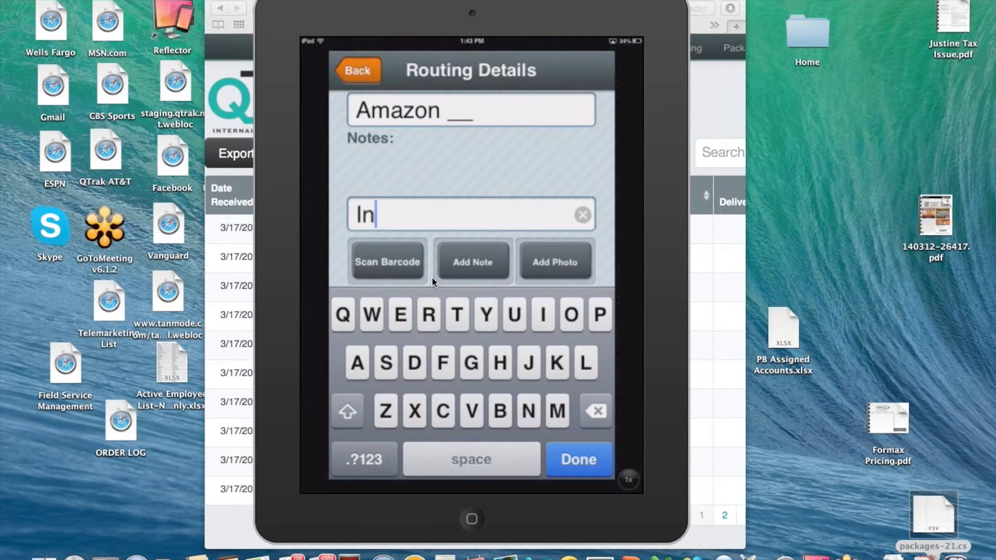
type("S")
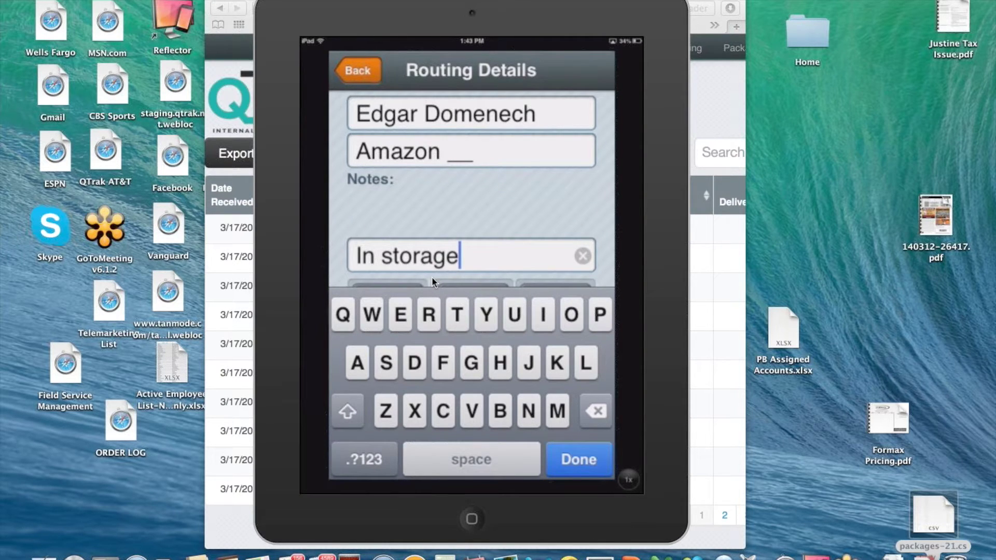
key("Return")
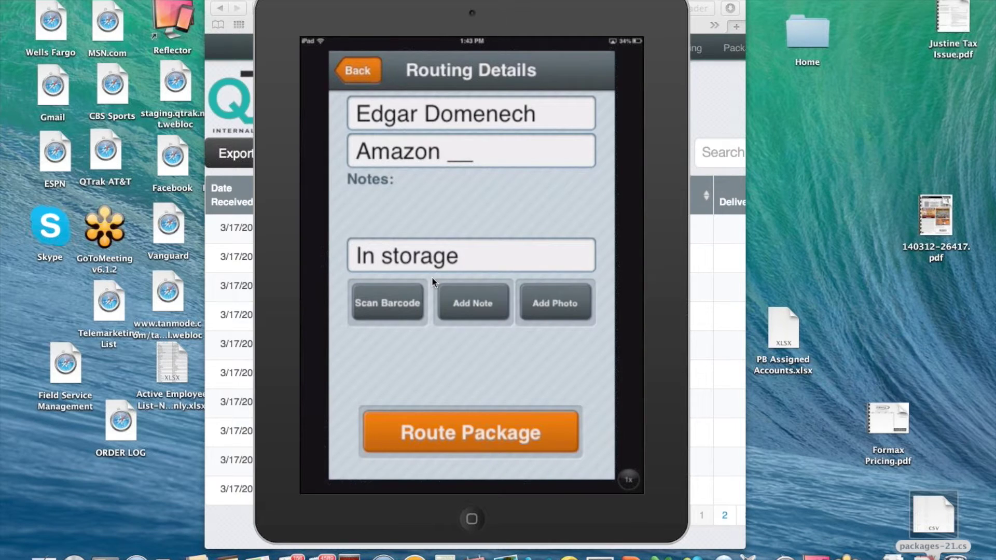
left_click(433, 281)
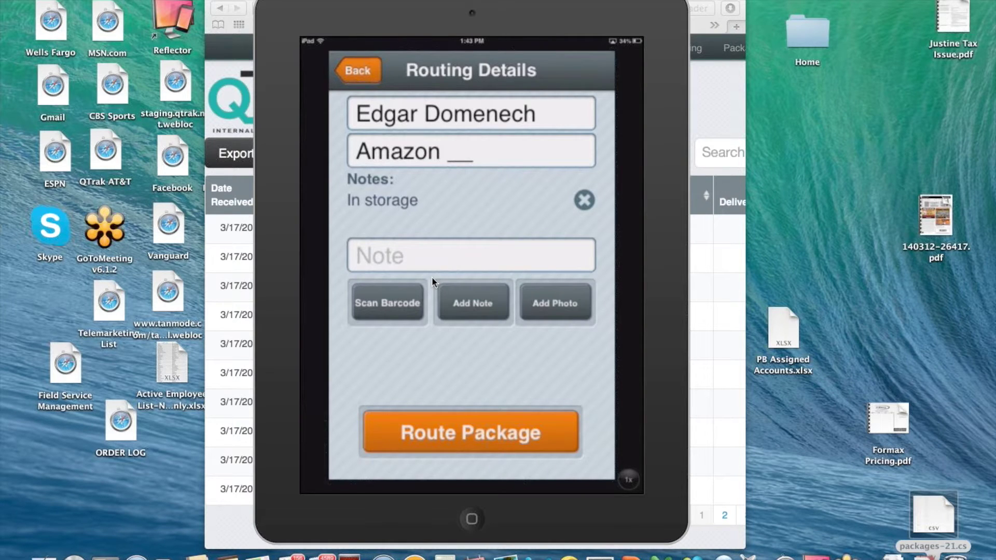
Attach the note 'Perishable' to the package.
type("Per")
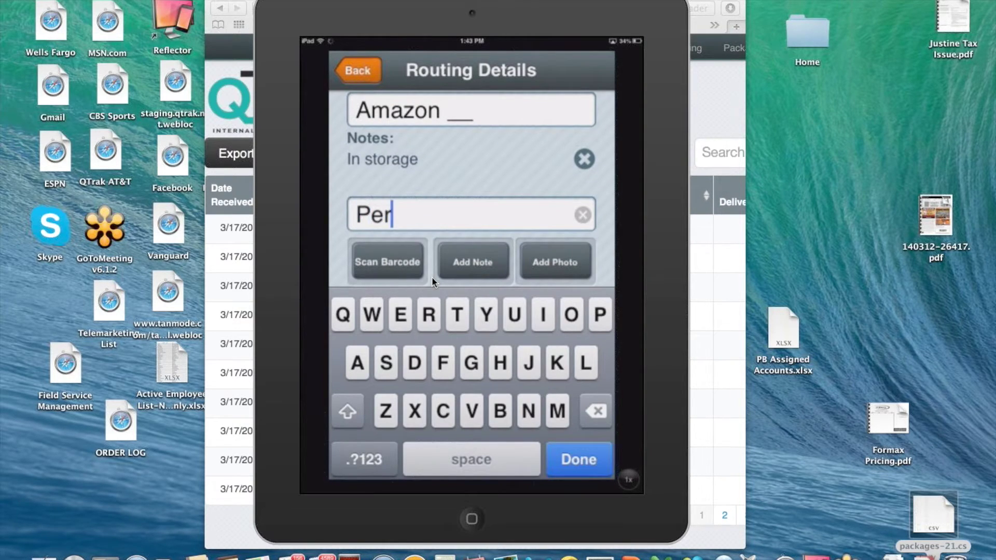
type("i")
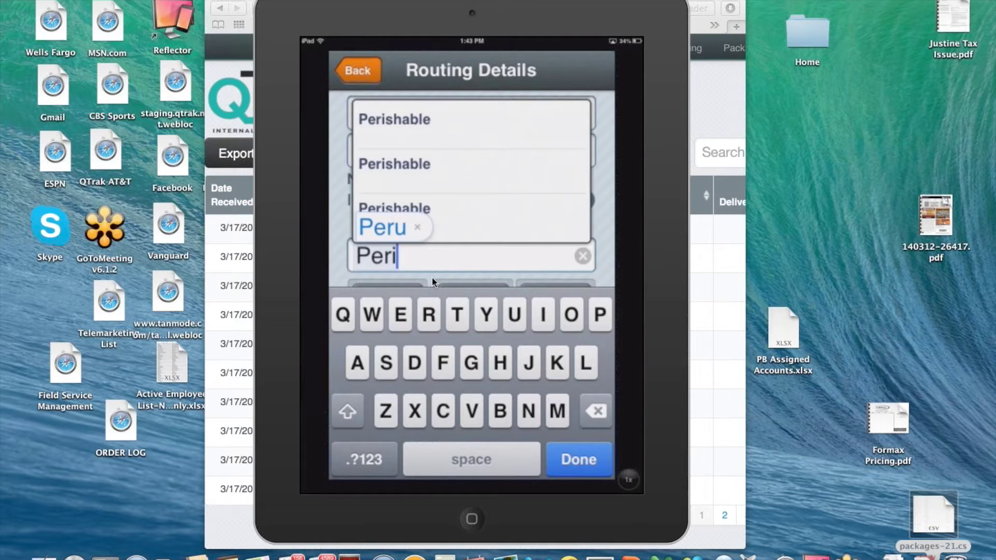
key("Return")
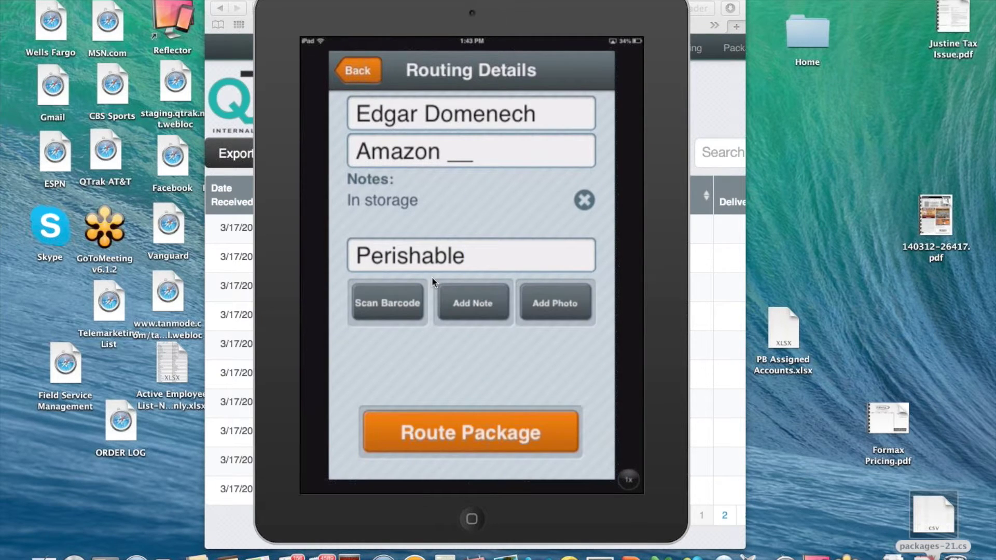
left_click(433, 281)
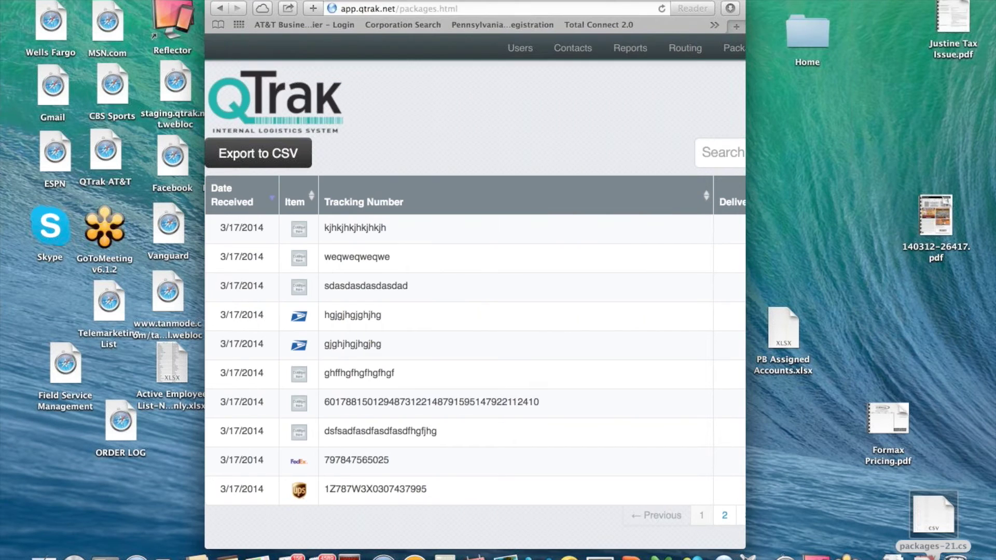
Show the Packages list full-screen in the browser, with the Search box focused.
key("ctrl+super+f")
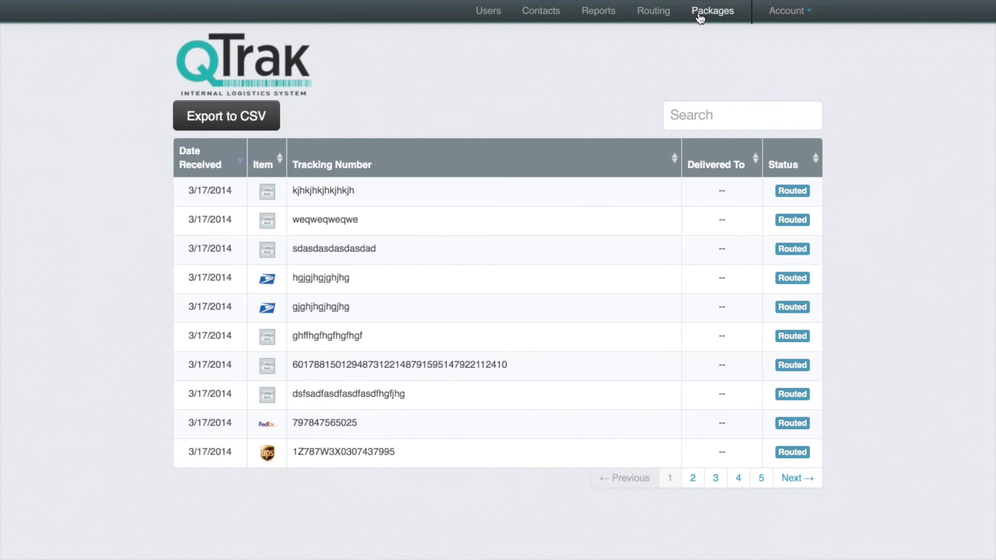
left_click(699, 16)
left_click(673, 112)
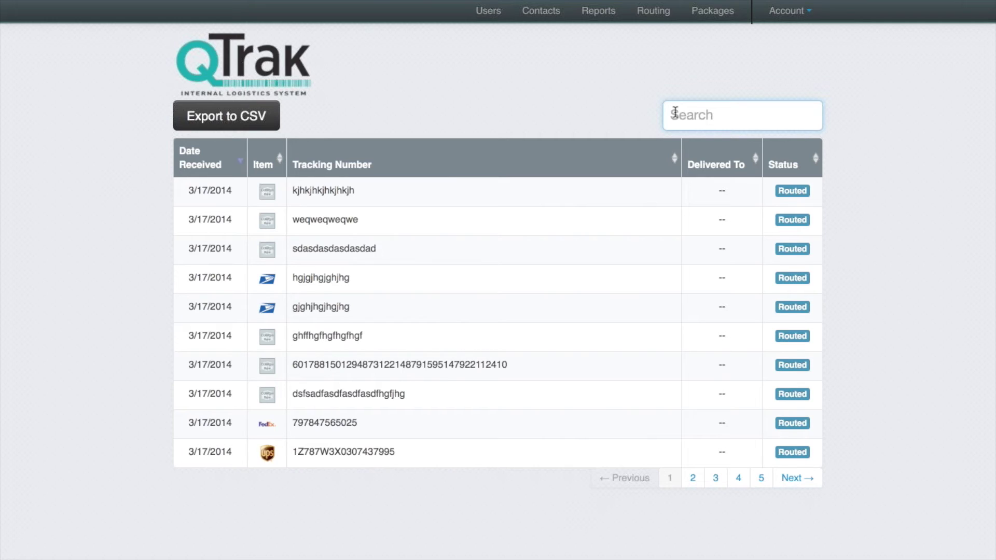
Filter packages by the recipient's surname and expand the delivered UPS package's details.
type("domenech")
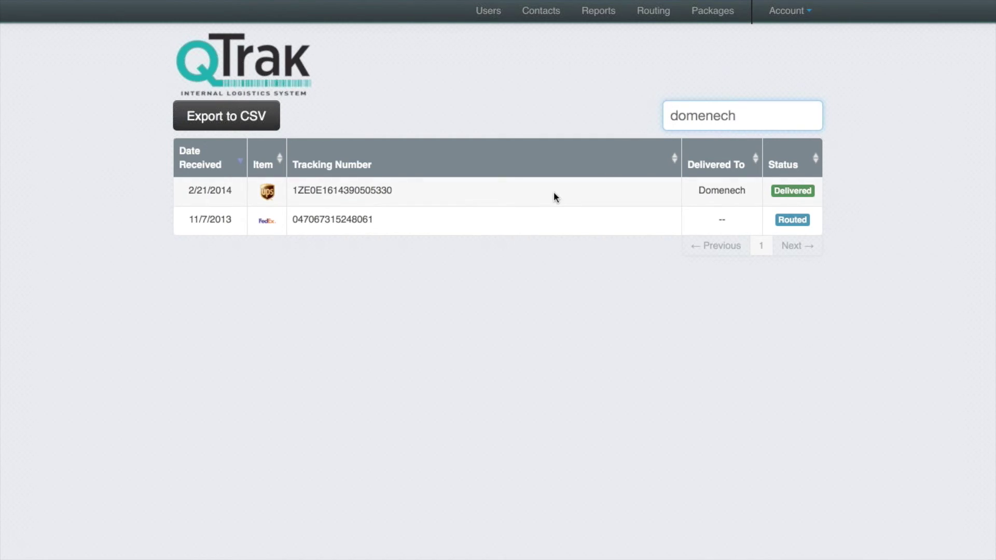
left_click(554, 193)
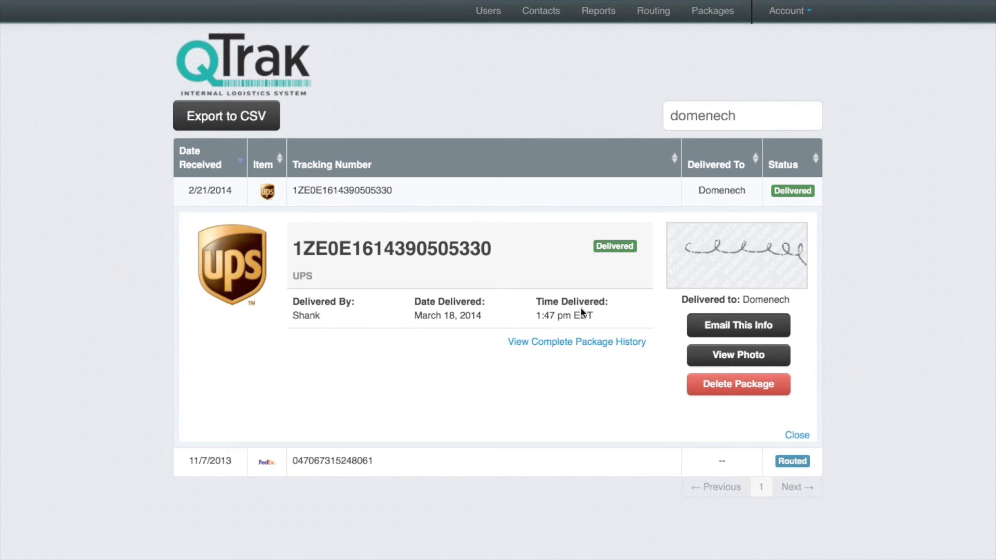
Cancel the email-package form and scroll through the UPS package's history.
left_click(707, 331)
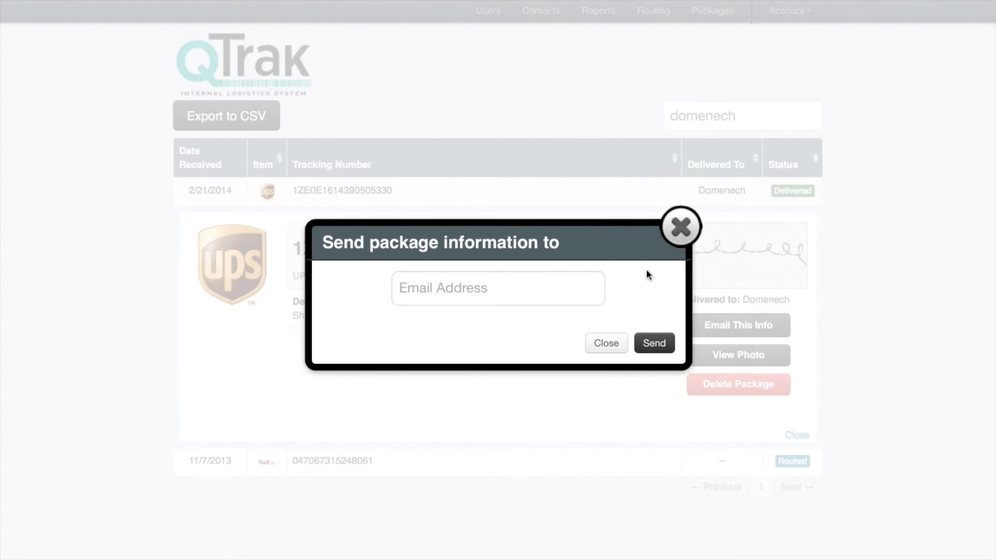
left_click(679, 228)
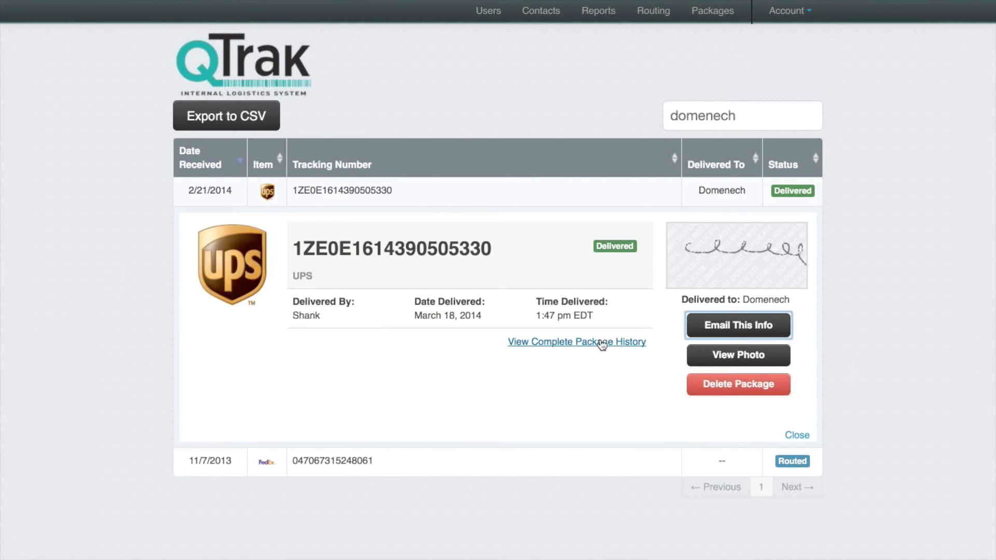
left_click(602, 343)
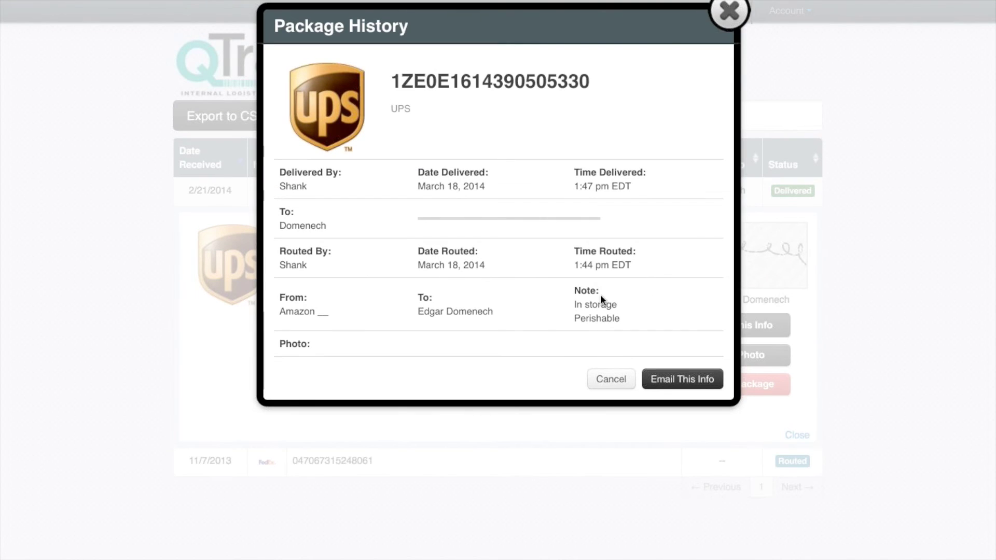
scroll(600, 299, "down", 2)
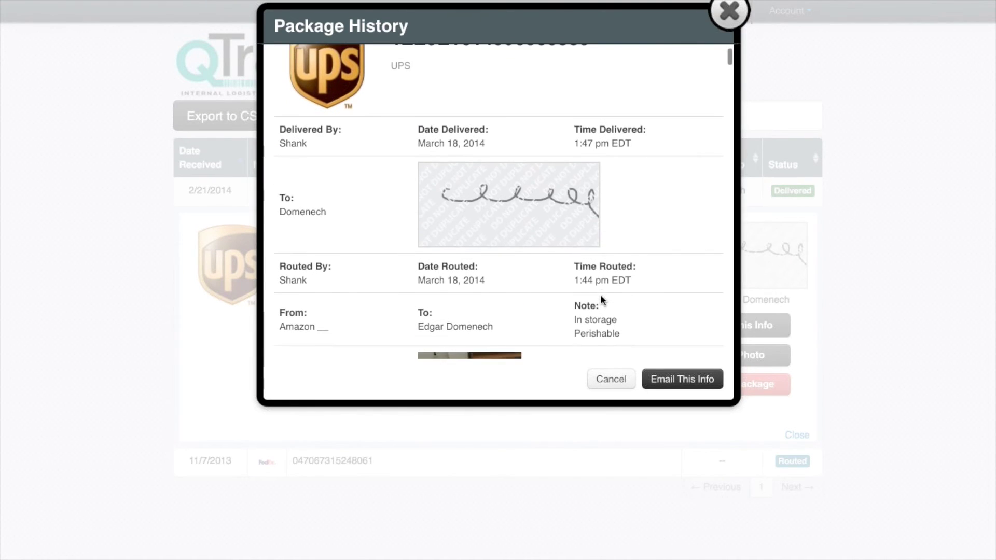
scroll(601, 300, "down", 2)
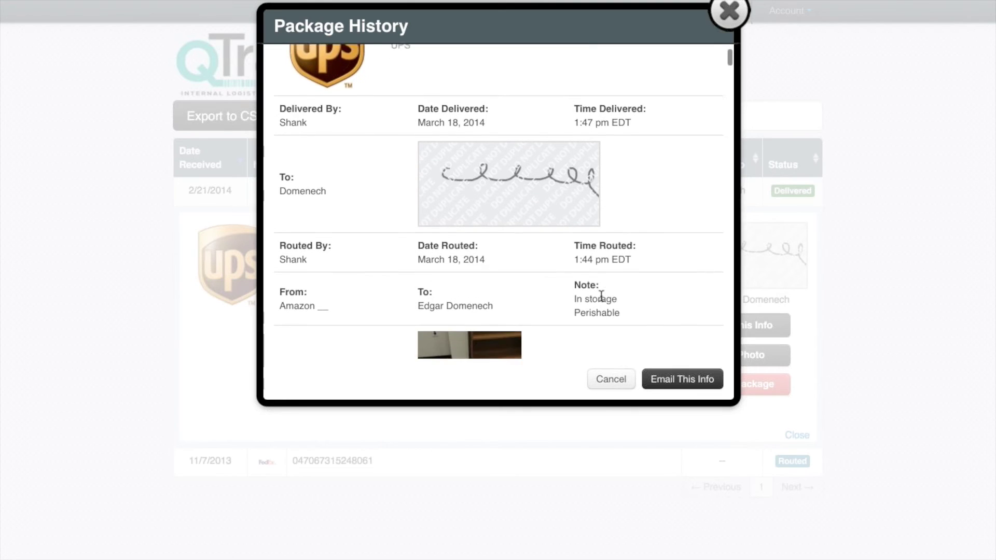
scroll(601, 296, "down", 7)
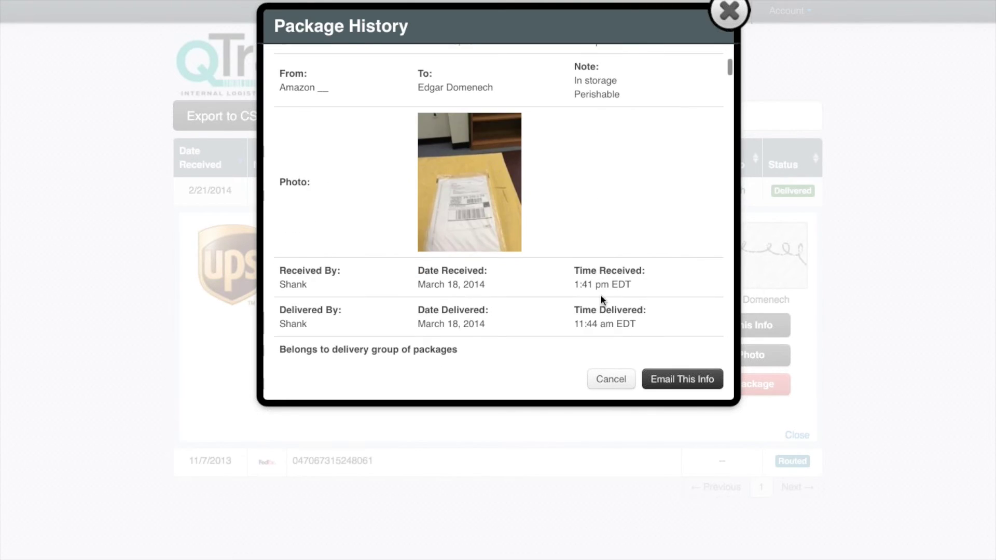
scroll(601, 299, "up", 1)
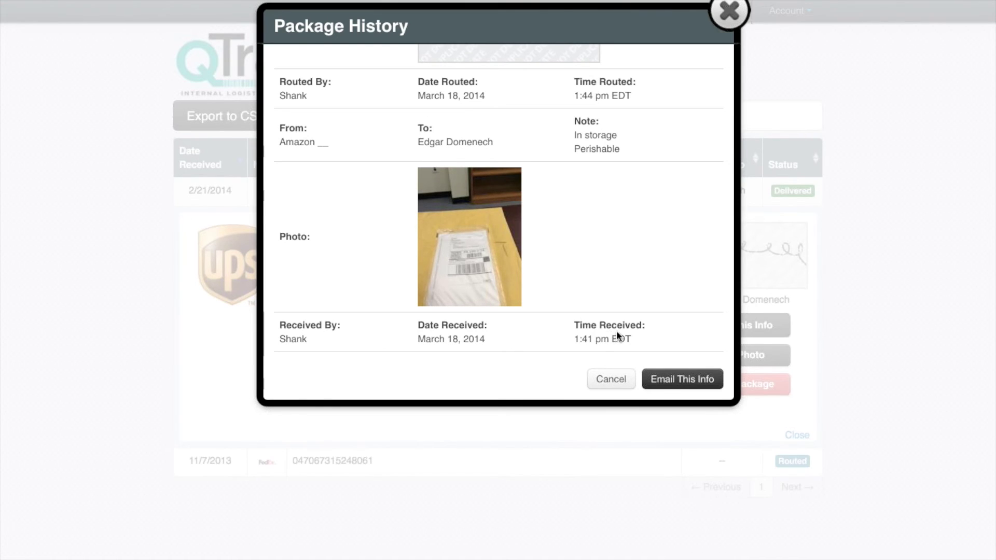
scroll(509, 202, "up", 1)
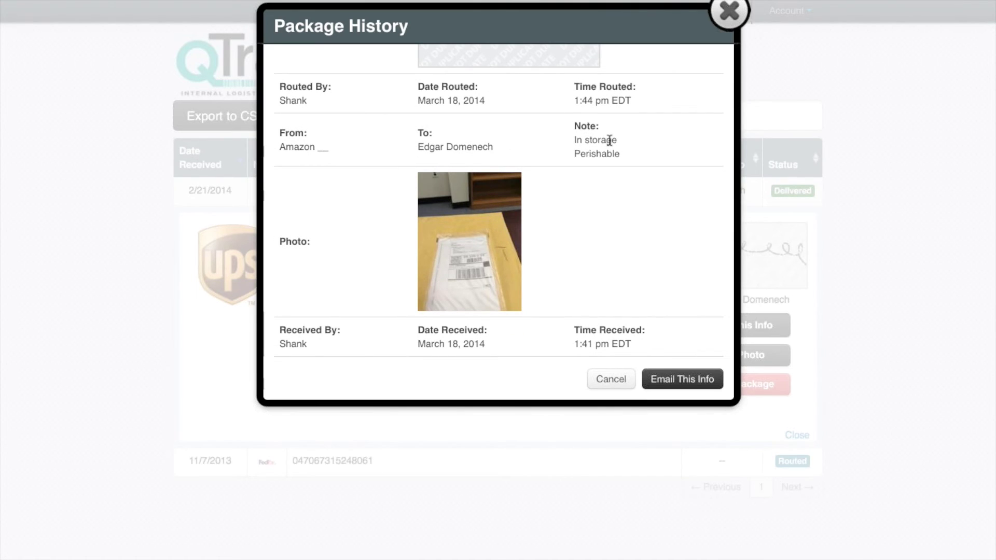
scroll(573, 137, "up", 4)
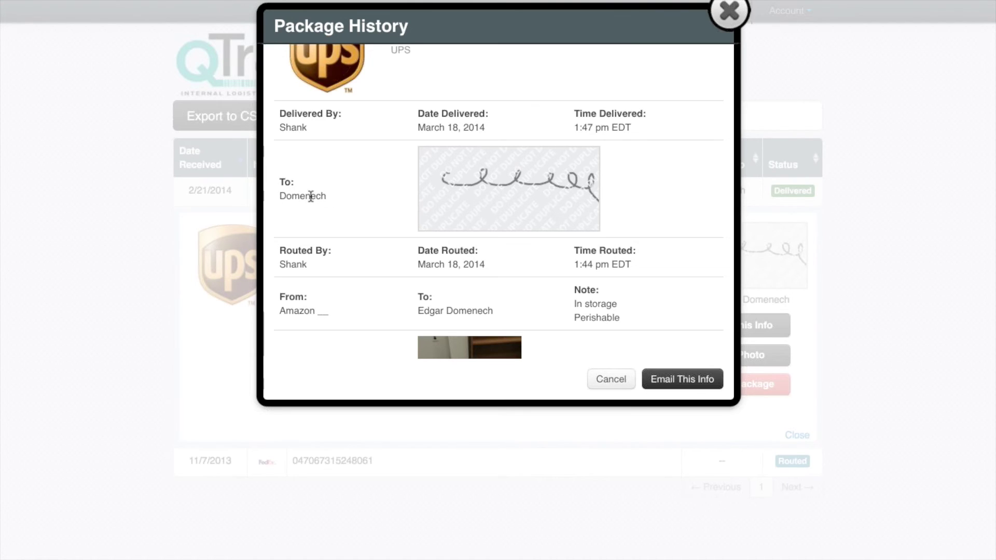
Review the remaining history entries, then close the Package History.
scroll(419, 207, "down", 10)
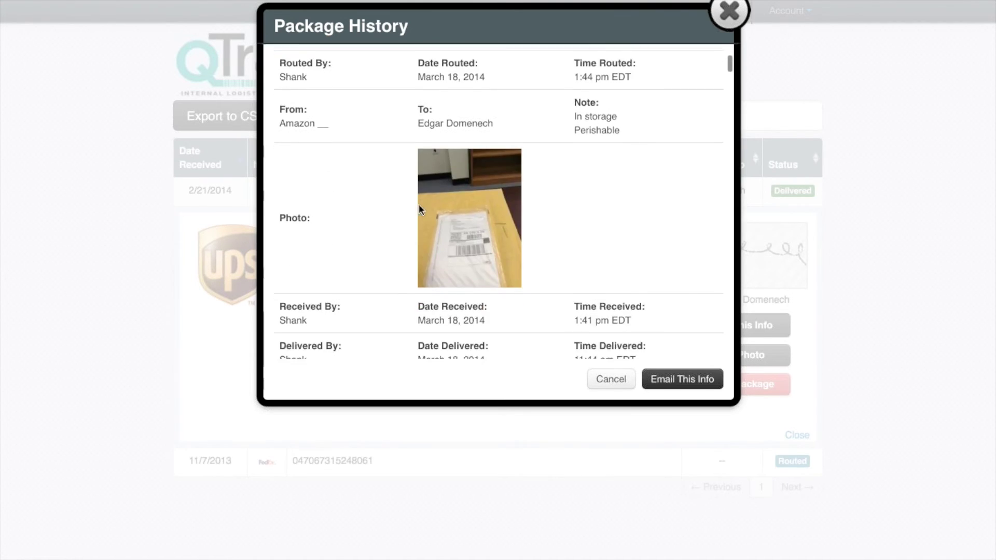
scroll(420, 207, "down", 15)
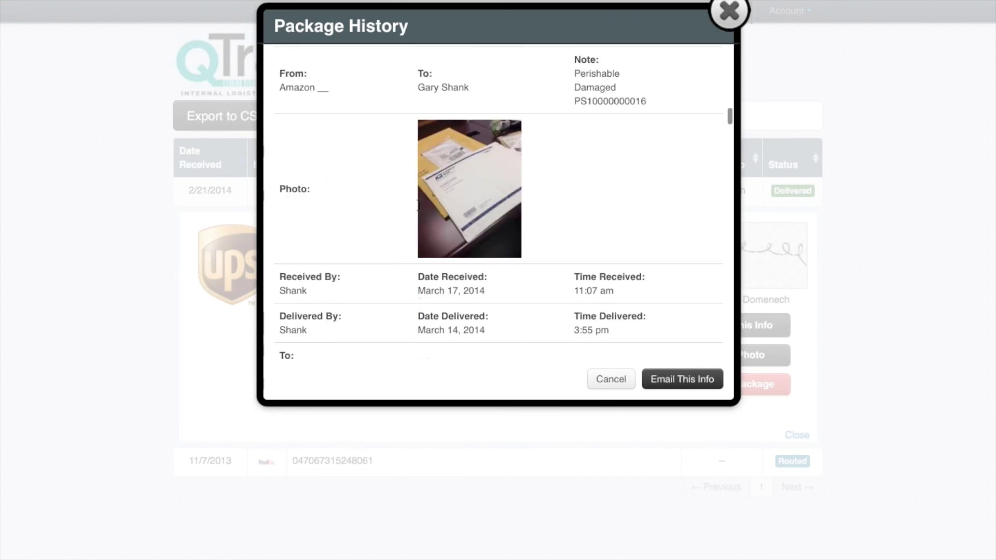
scroll(420, 208, "down", 15)
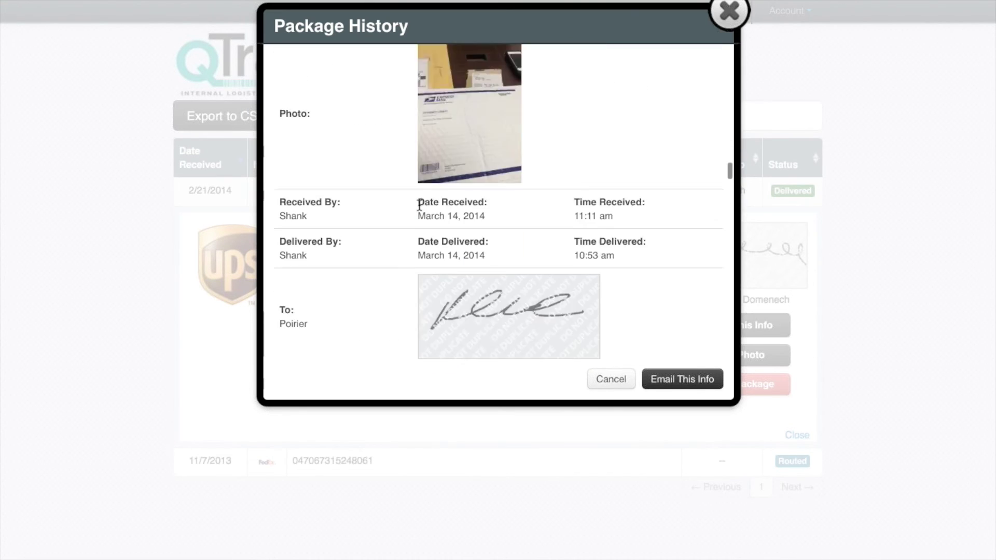
scroll(419, 208, "down", 15)
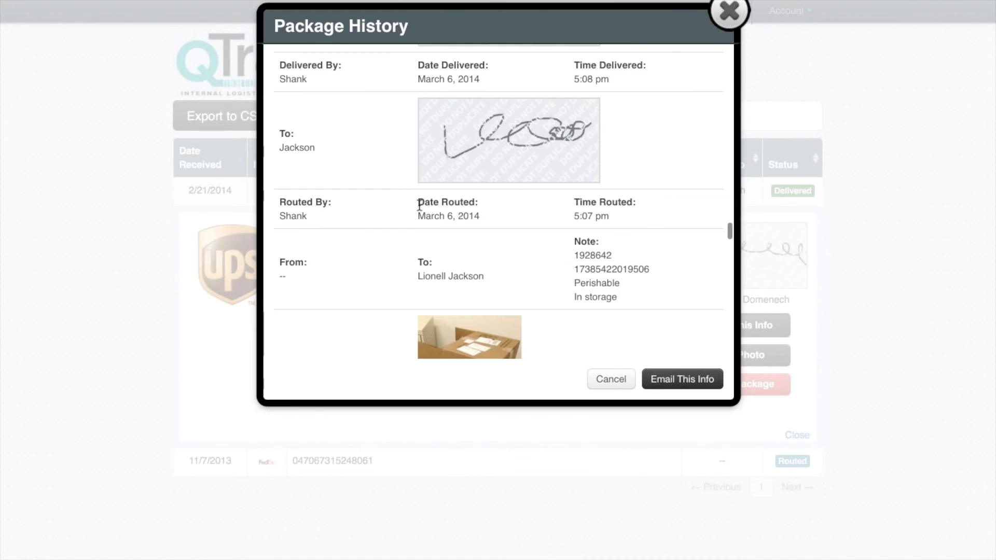
scroll(418, 207, "down", 2)
scroll(419, 207, "up", 15)
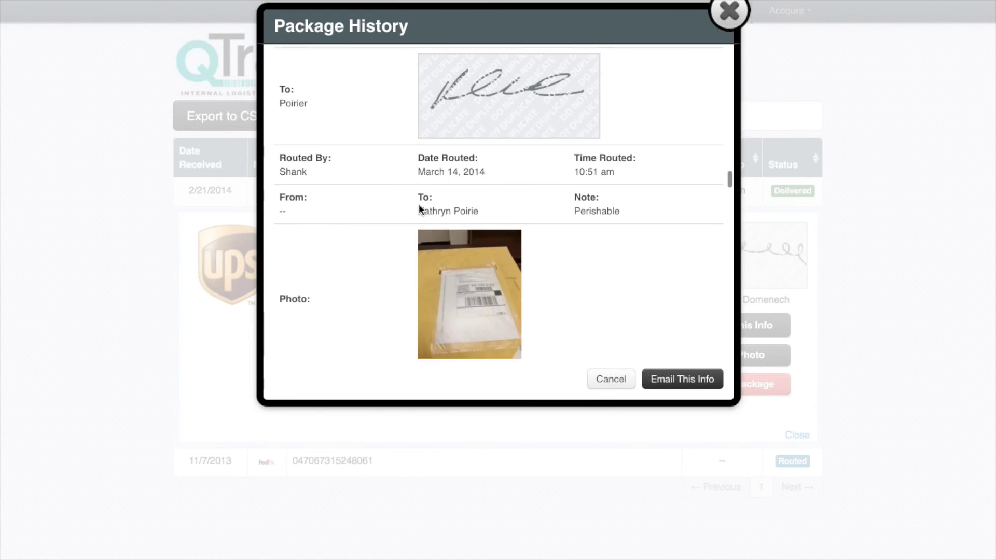
scroll(418, 208, "up", 15)
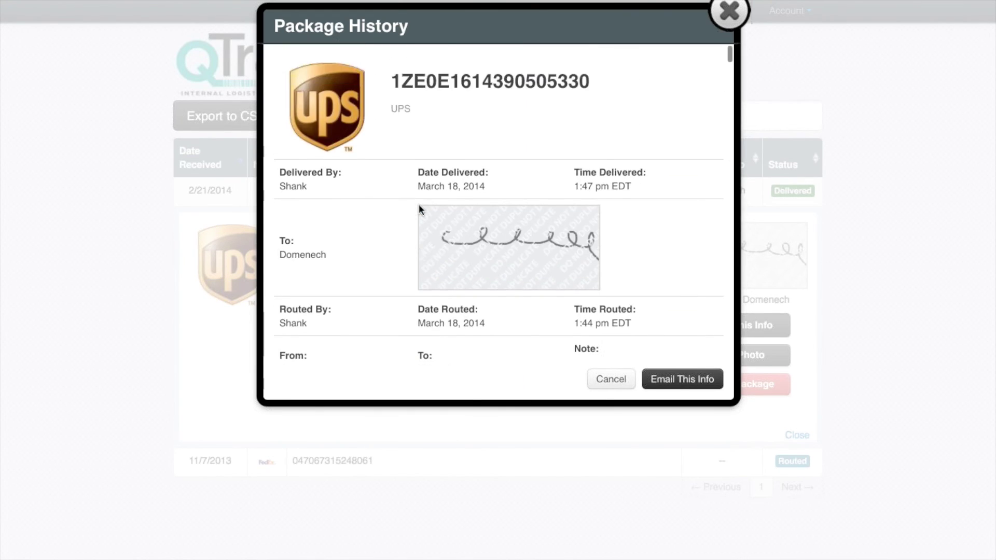
scroll(419, 208, "down", 4)
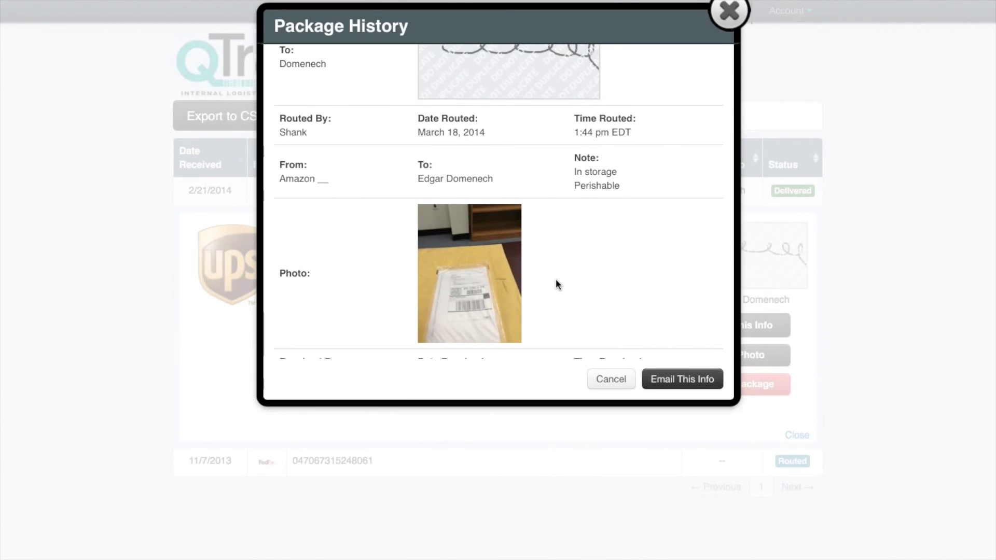
left_click(737, 19)
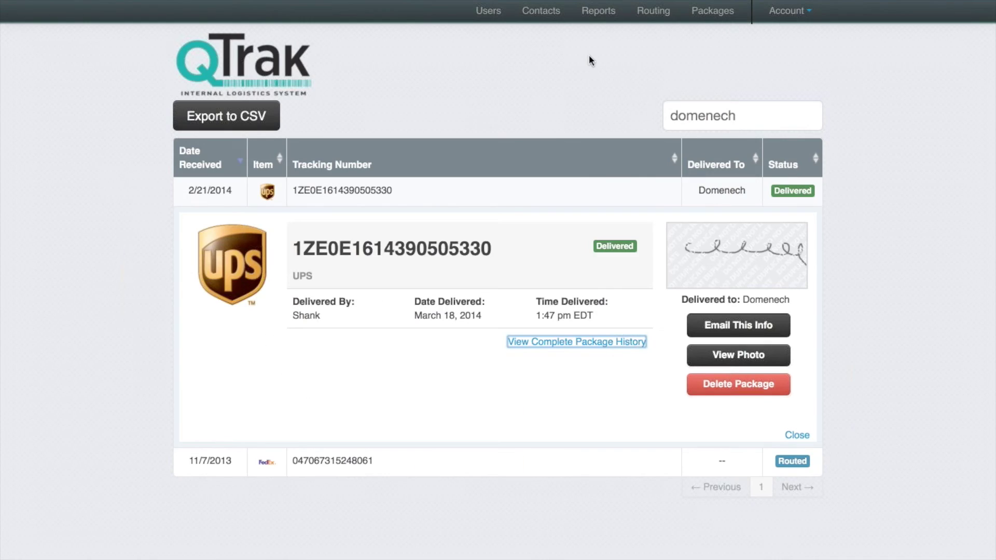
Collapse the package details and open the Add User form over the Users list.
left_click(469, 194)
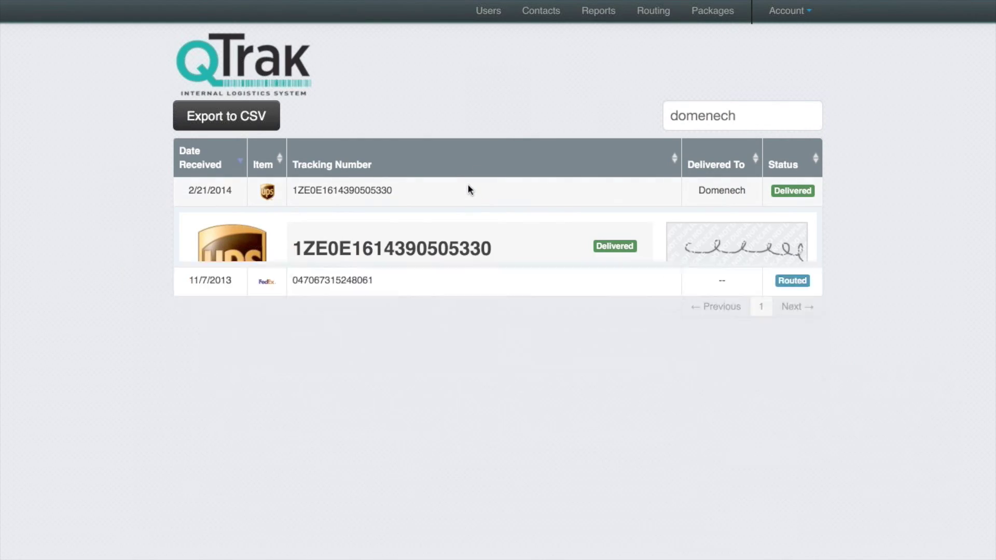
left_click(488, 12)
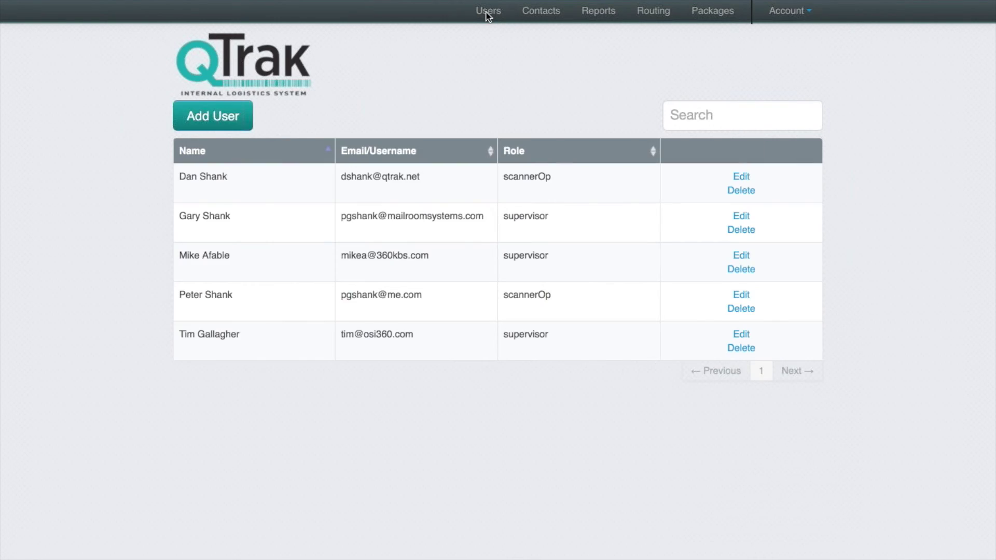
left_click(213, 114)
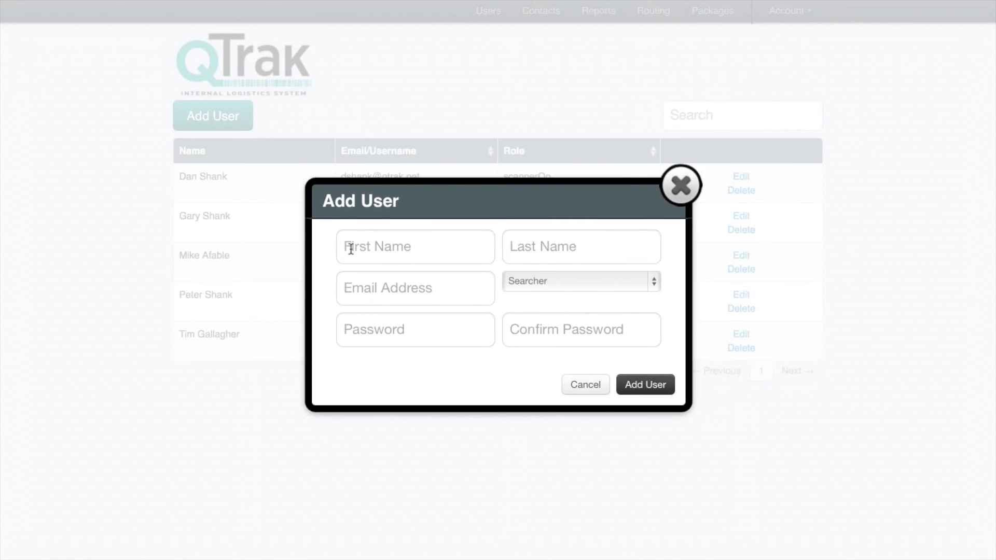
Check the roles Searcher, Scanner Operator and Supervisor, keep Searcher, and close without adding.
left_click(585, 286)
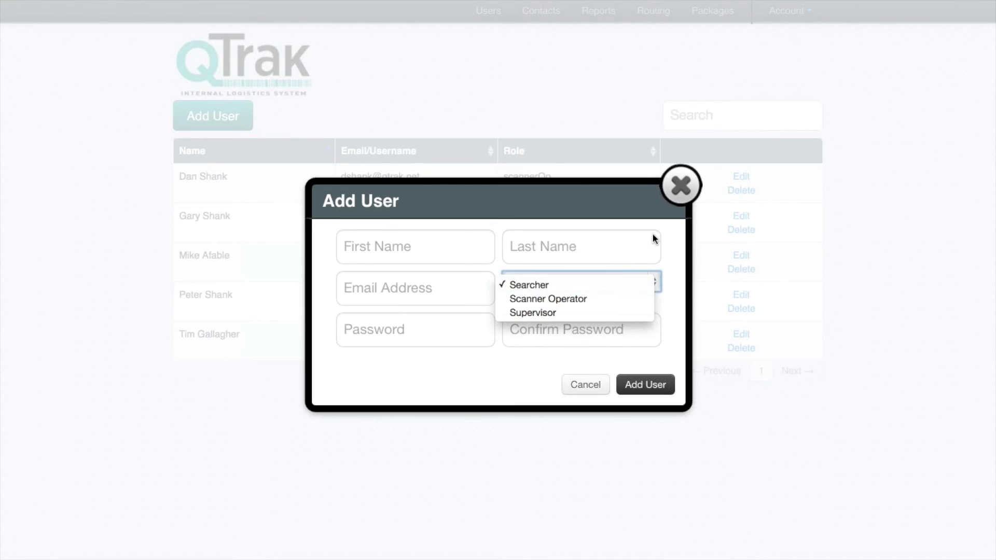
left_click(670, 194)
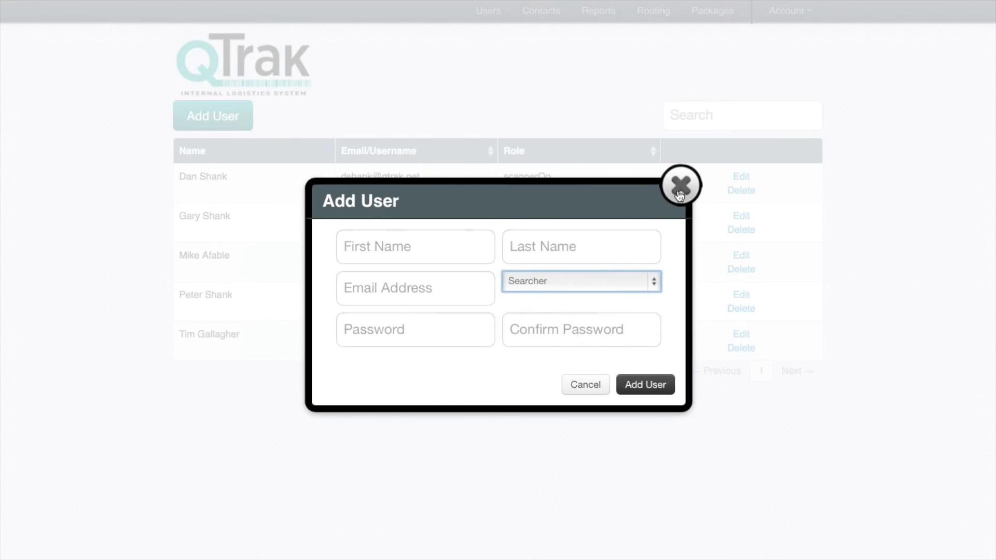
left_click(677, 191)
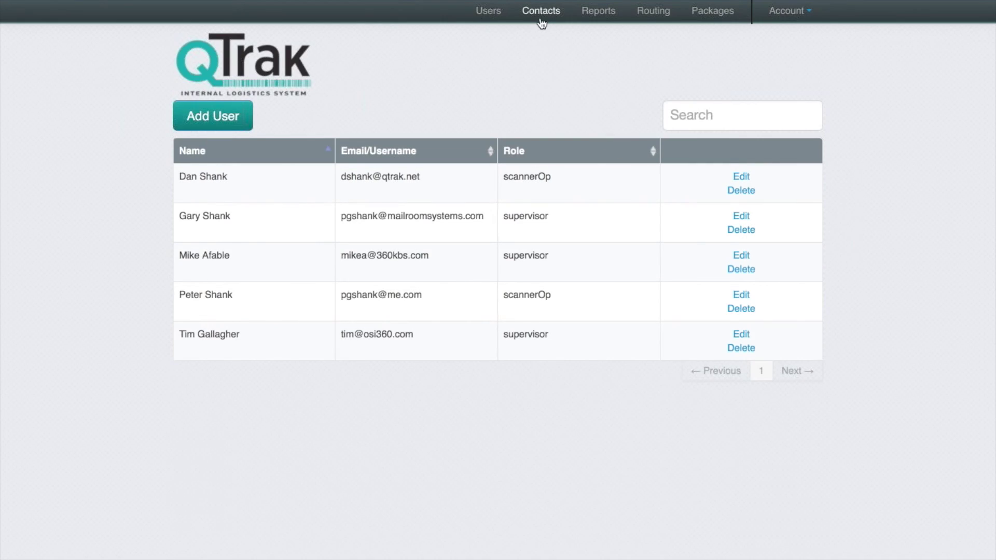
Go to Contacts and open a blank Enter Contact Information form.
left_click(541, 14)
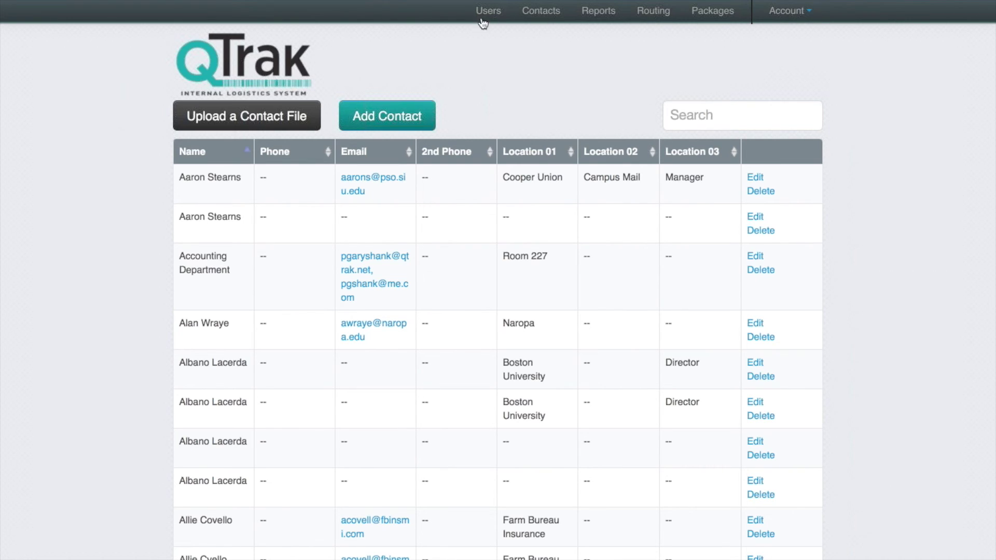
left_click(379, 117)
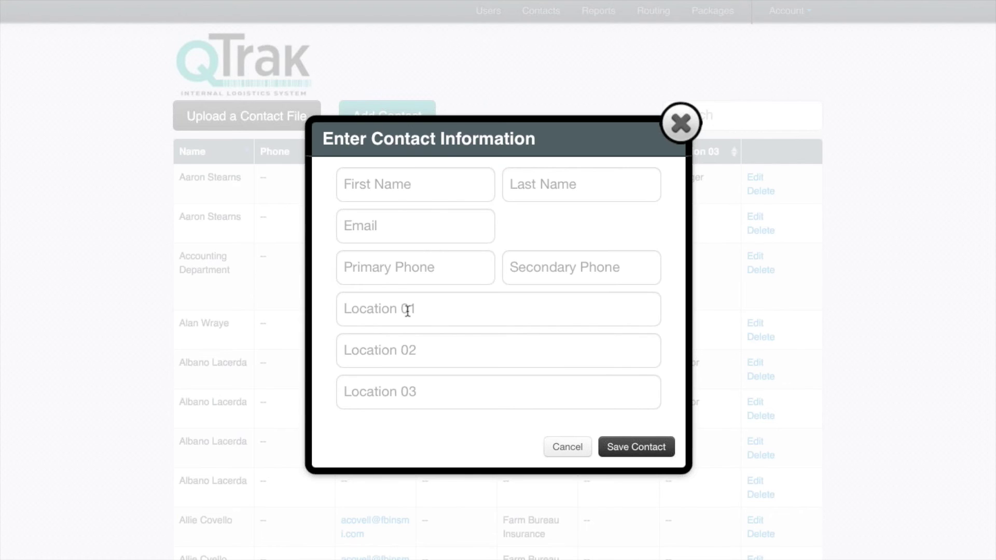
Dismiss the Enter Contact Information dialog without saving, returning to the Contacts list.
left_click(680, 124)
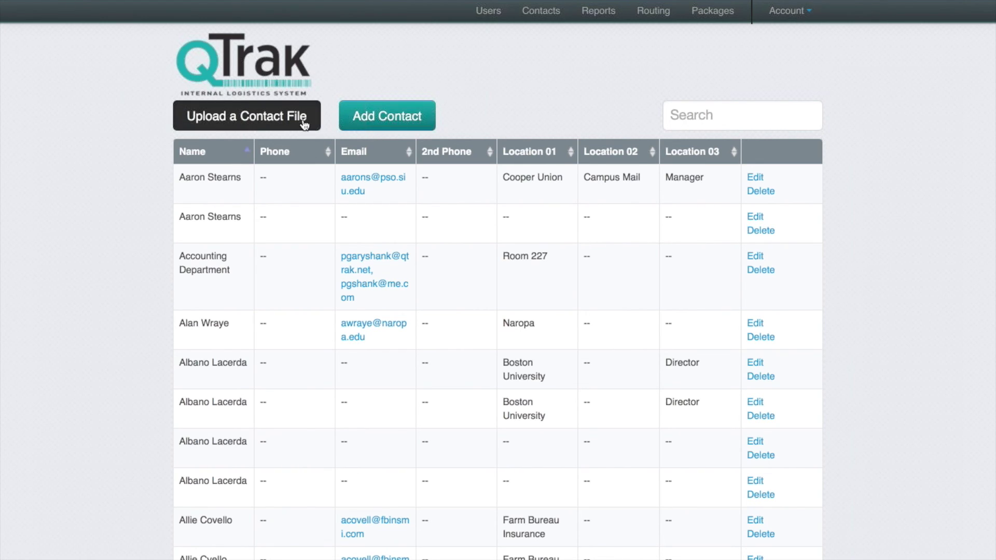
Upload the Test Import file from the QTrak folder as the contact file.
left_click(274, 120)
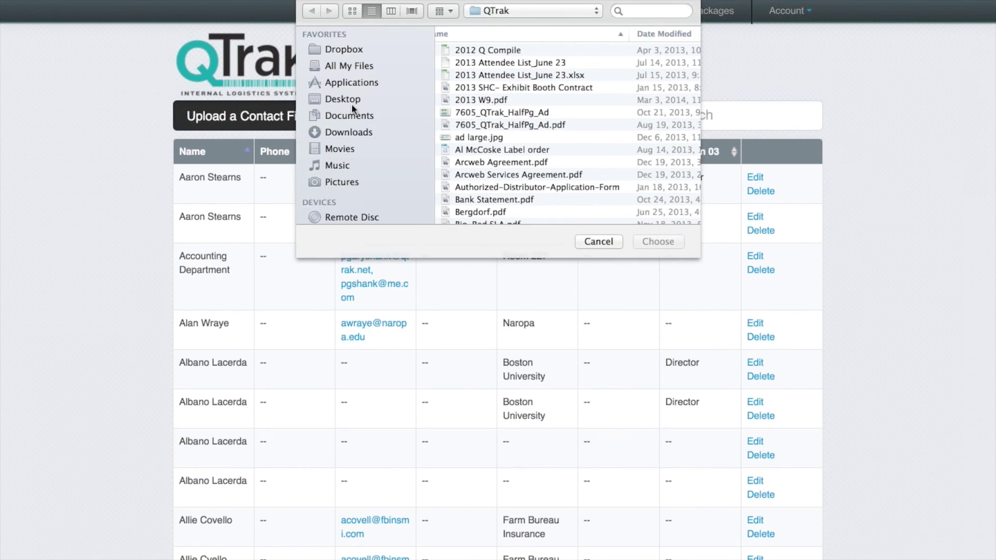
scroll(539, 161, "down", 20)
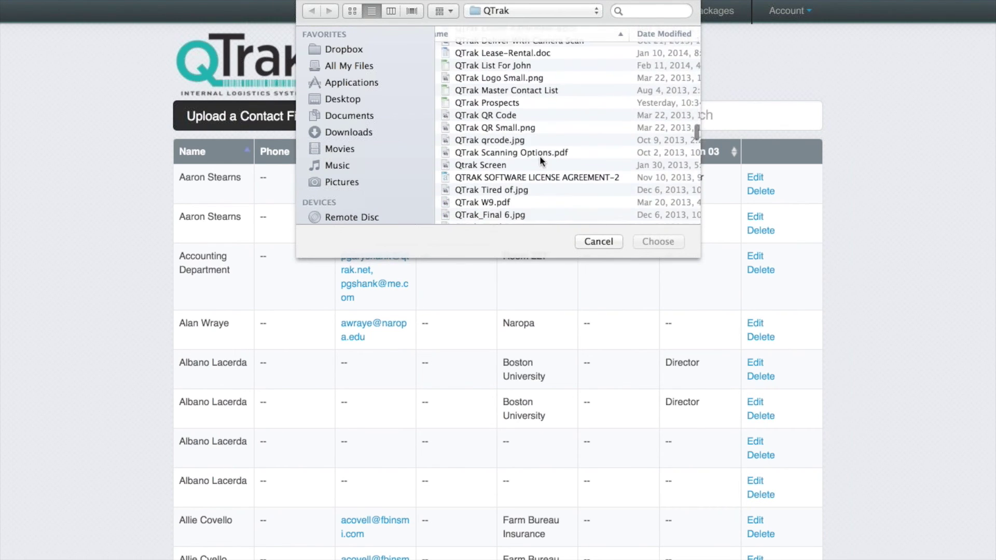
scroll(540, 159, "down", 15)
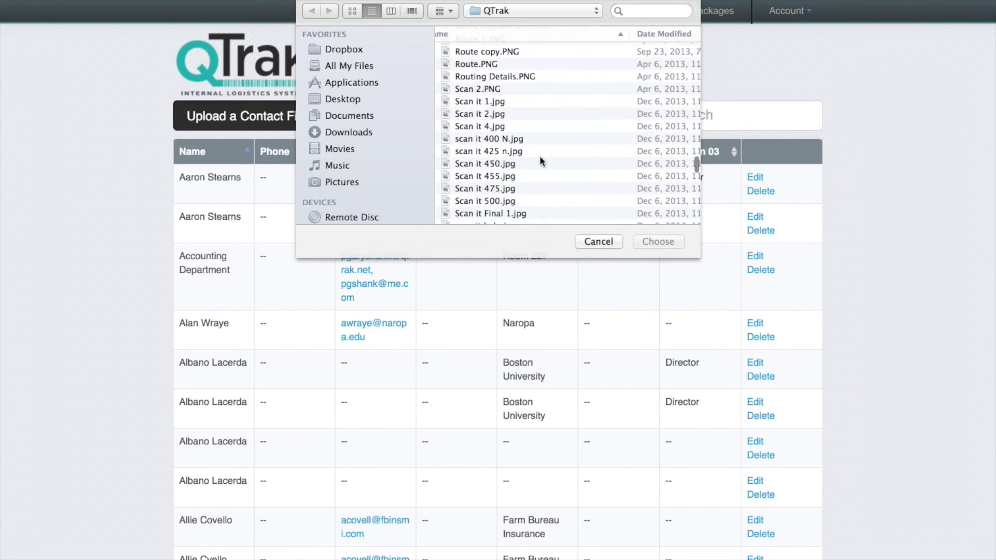
scroll(540, 160, "down", 15)
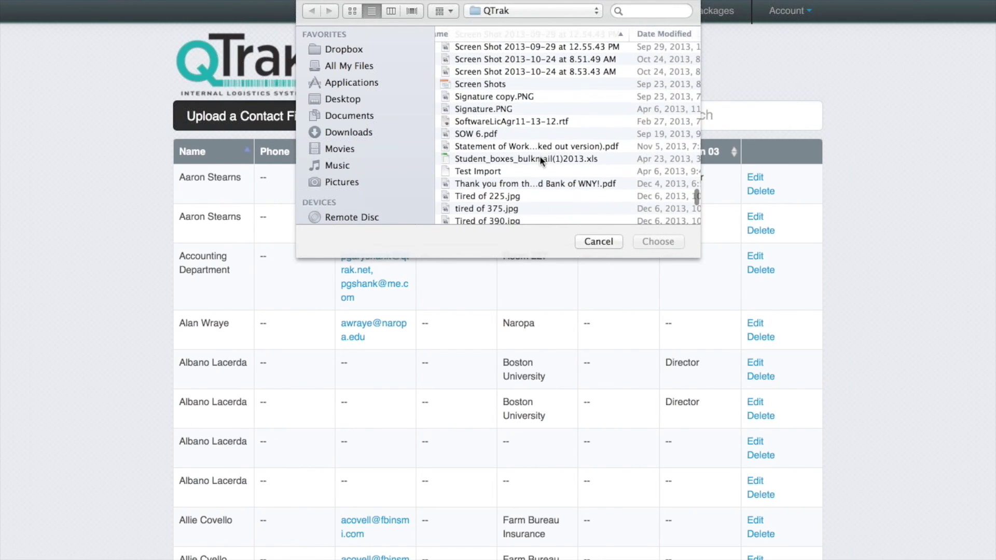
scroll(539, 157, "down", 2)
double_click(462, 151)
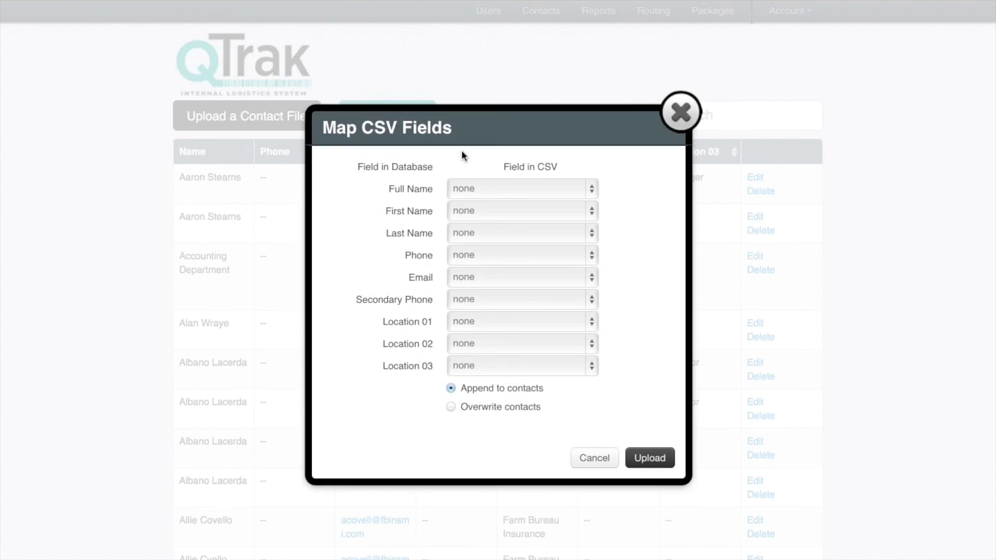
Map First Last to Full Name and Email to Email, then close the mapping without uploading.
left_click(479, 191)
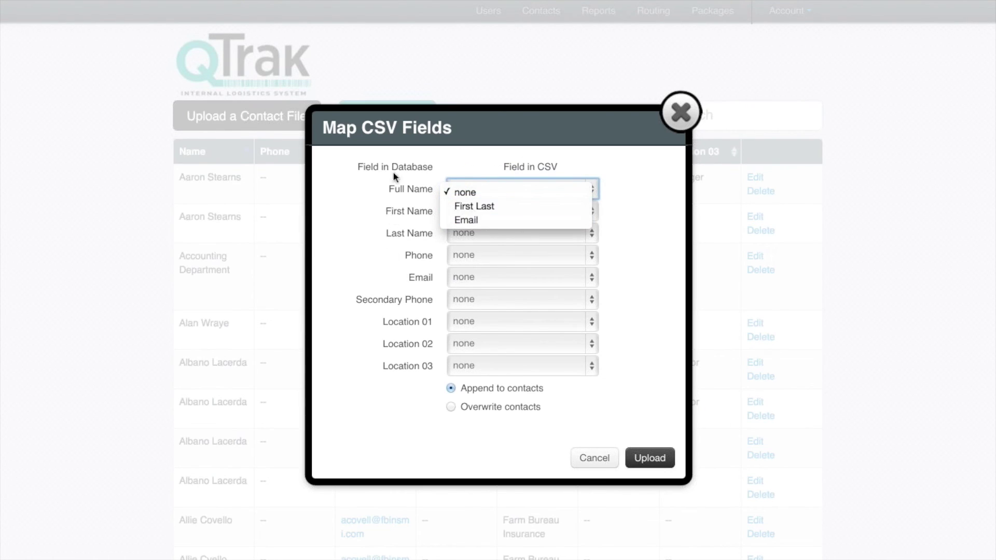
left_click(488, 207)
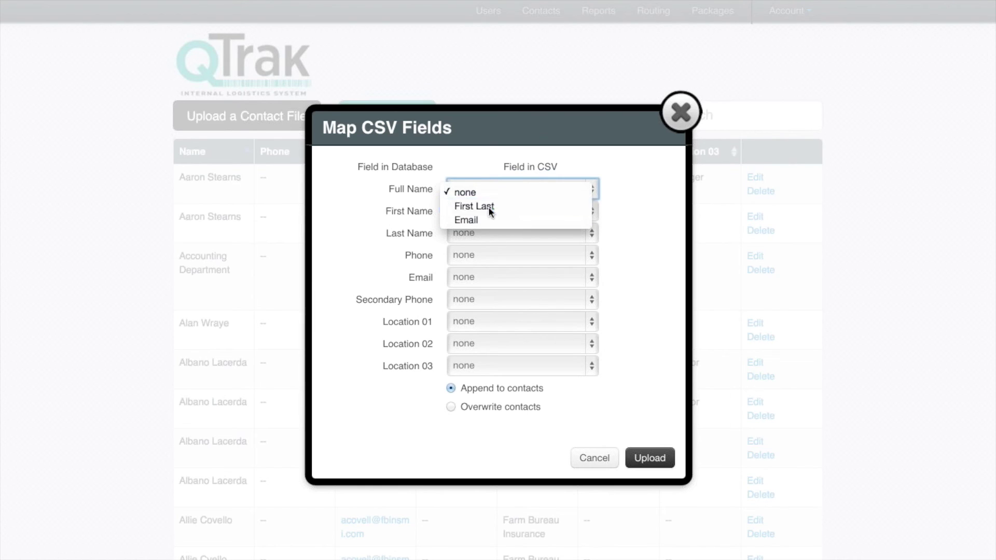
left_click(476, 279)
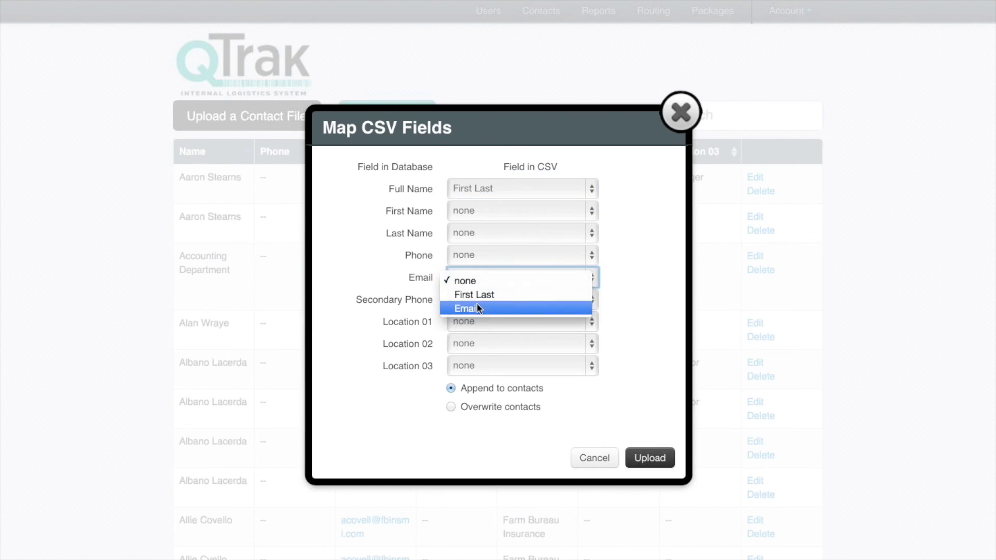
left_click(478, 309)
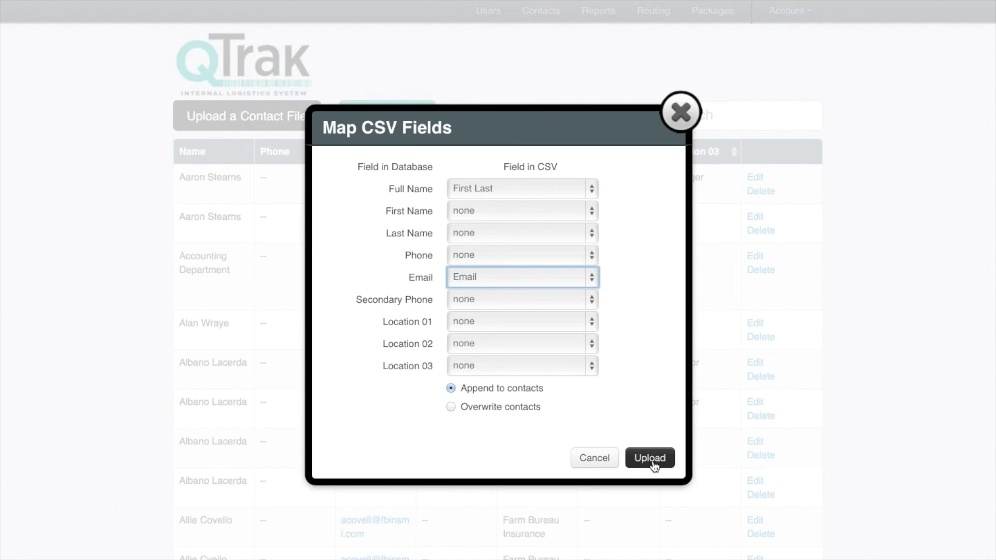
left_click(678, 126)
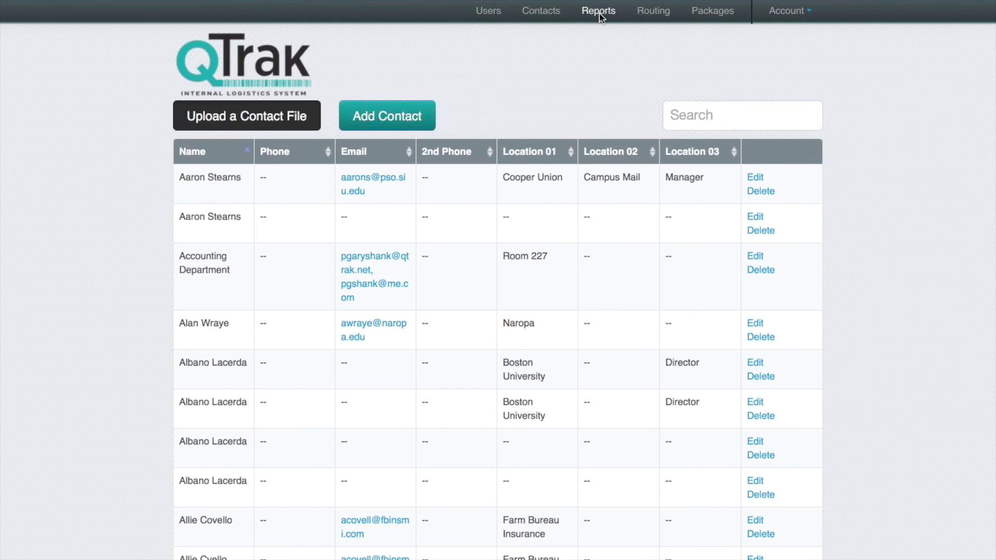
On the Reports page, show undelivered packages for This Month.
left_click(599, 12)
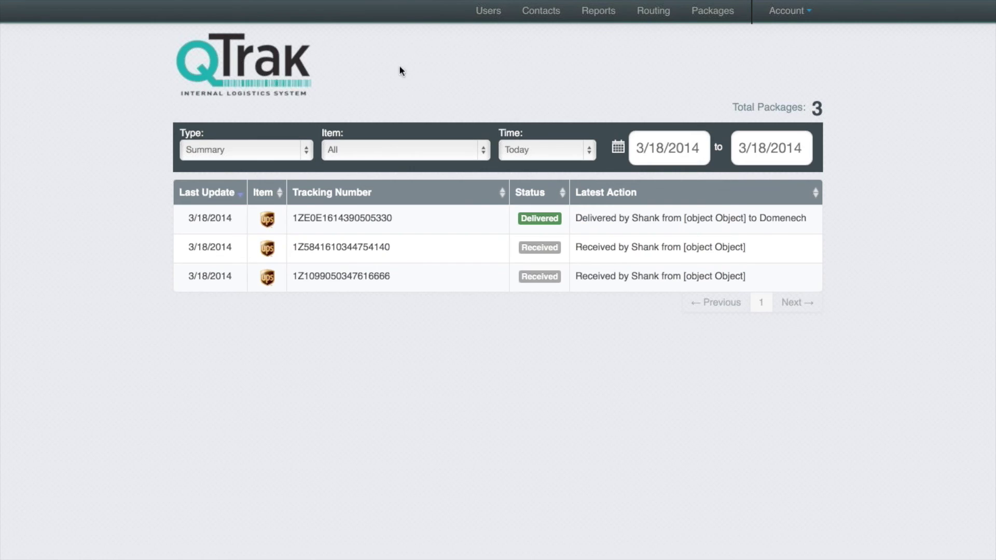
left_click(306, 154)
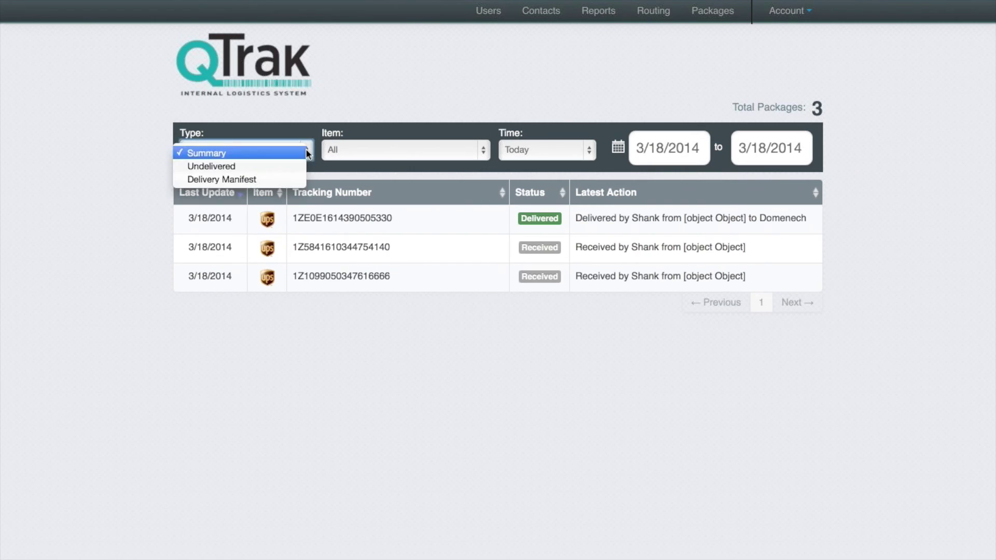
left_click(248, 166)
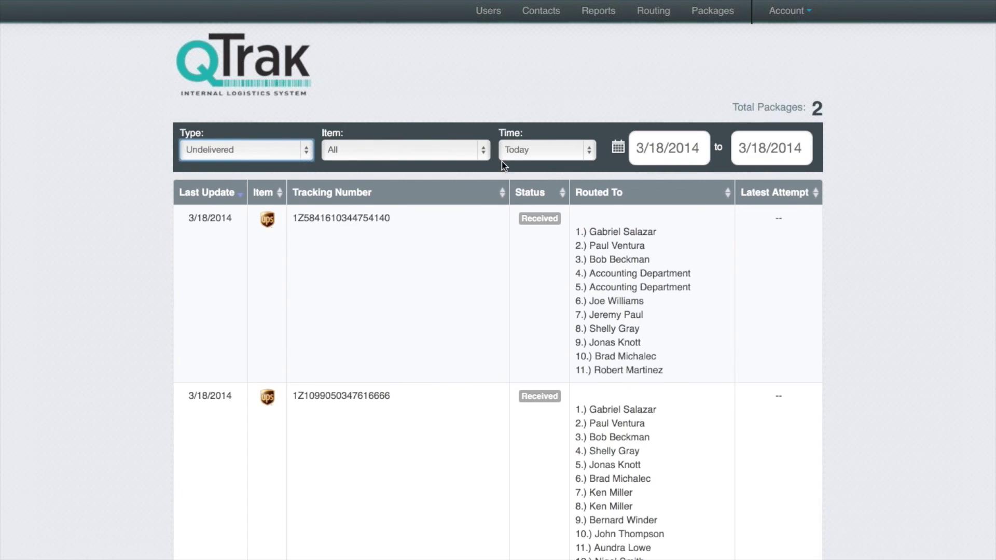
left_click(534, 158)
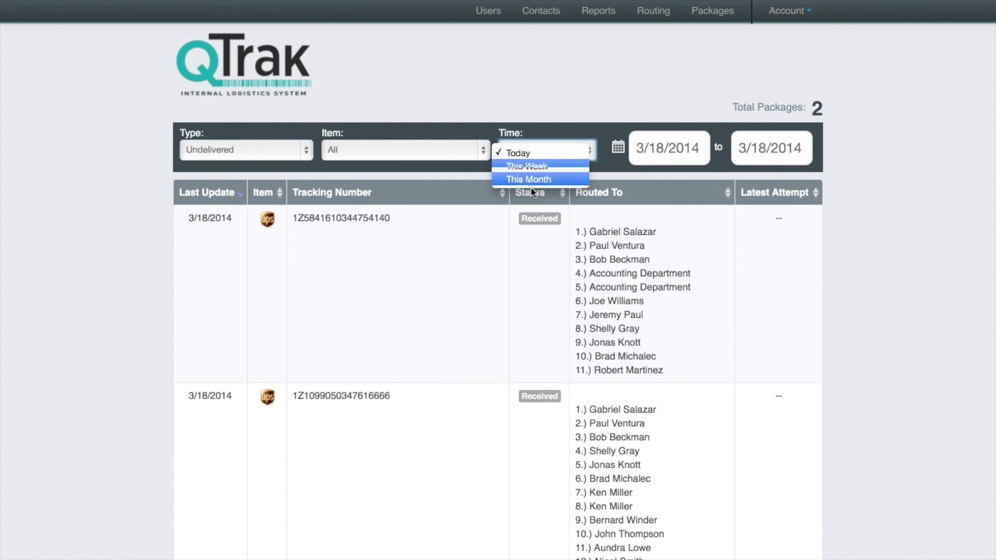
left_click(530, 180)
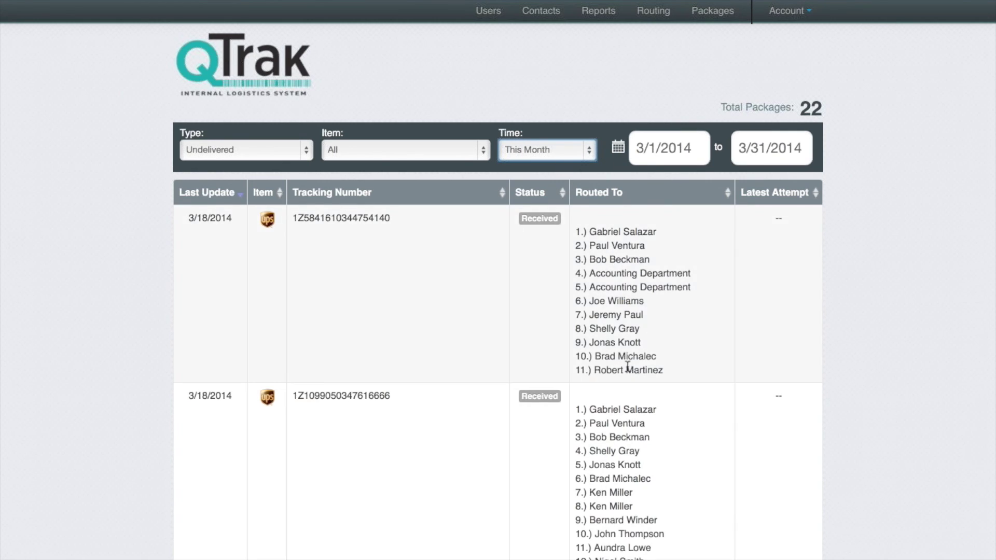
Switch the report to a Summary filtered to UPS packages.
left_click(592, 17)
left_click(303, 148)
left_click(263, 142)
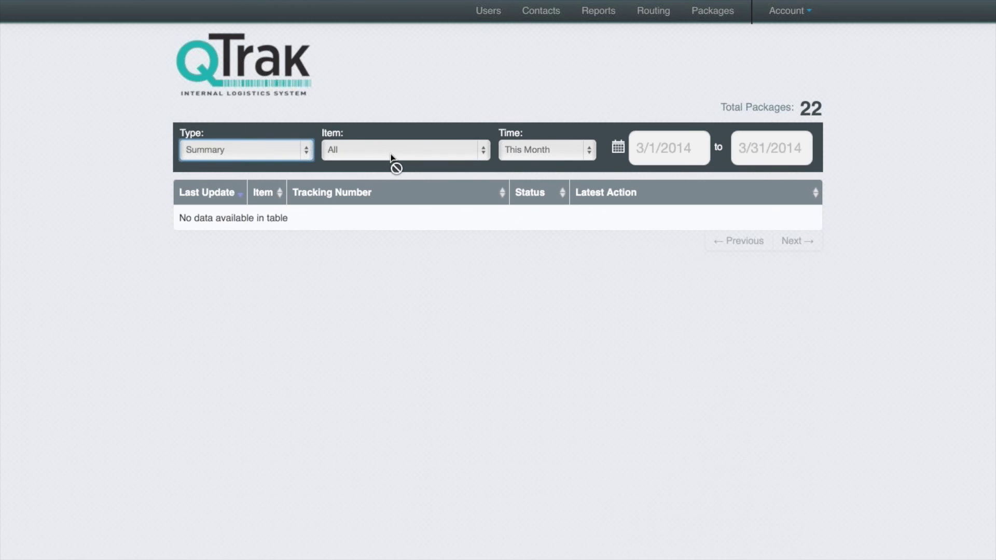
left_click(389, 154)
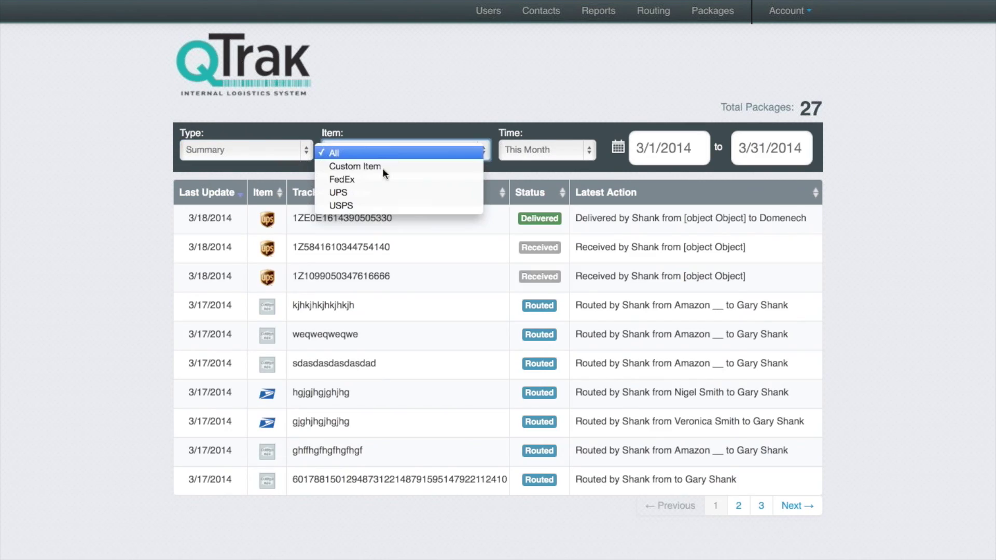
left_click(383, 195)
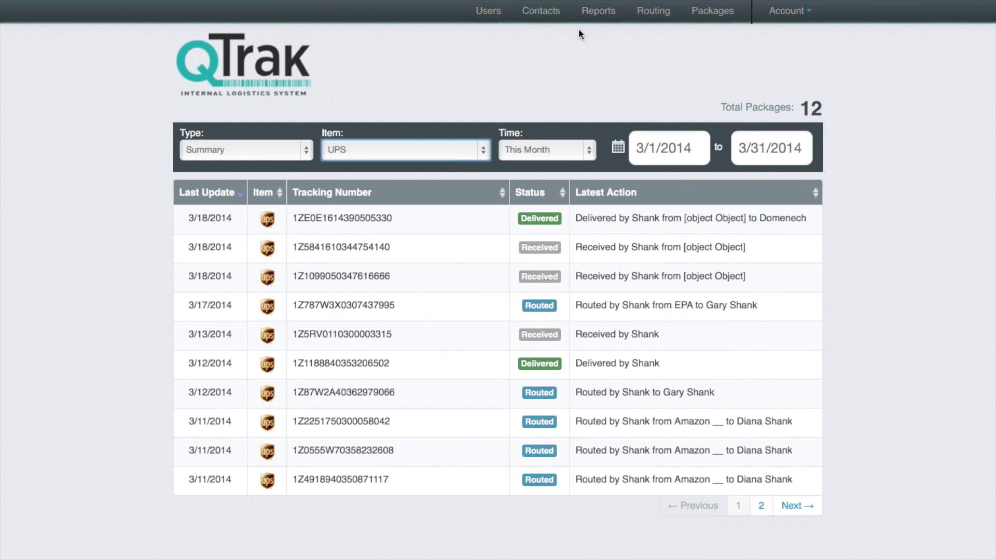
Route a package with a generated barcode and a recipient from contacts, then open Account settings.
left_click(660, 12)
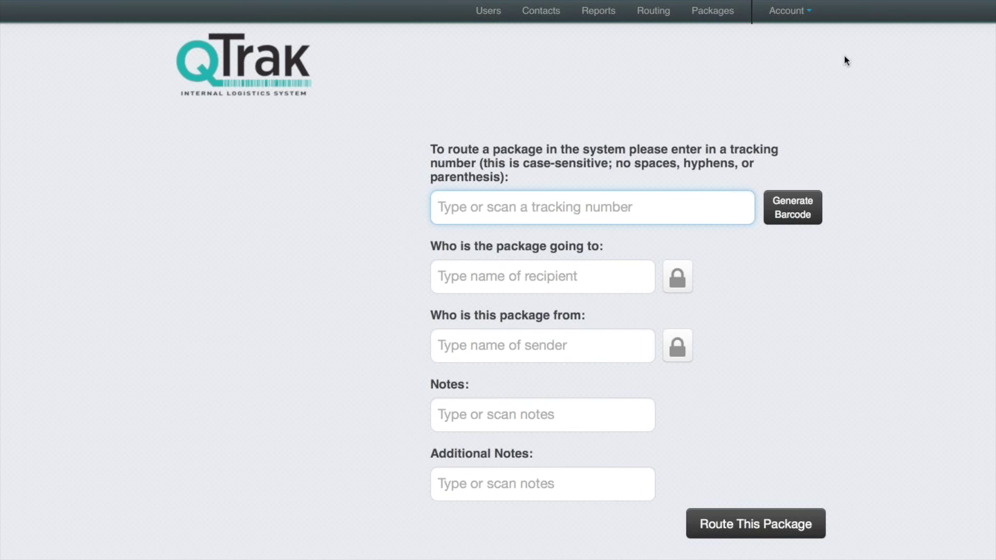
left_click(801, 204)
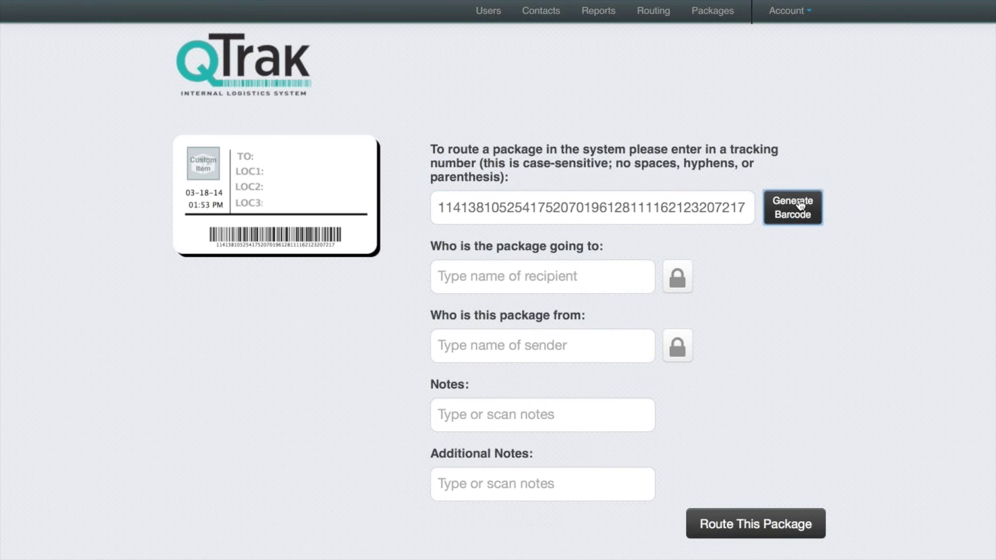
left_click(473, 268)
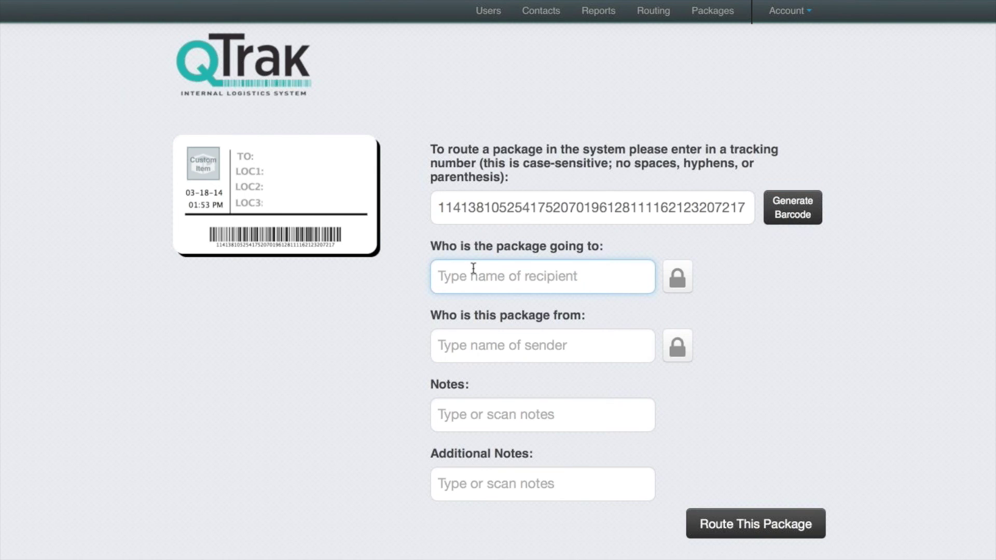
type("domen")
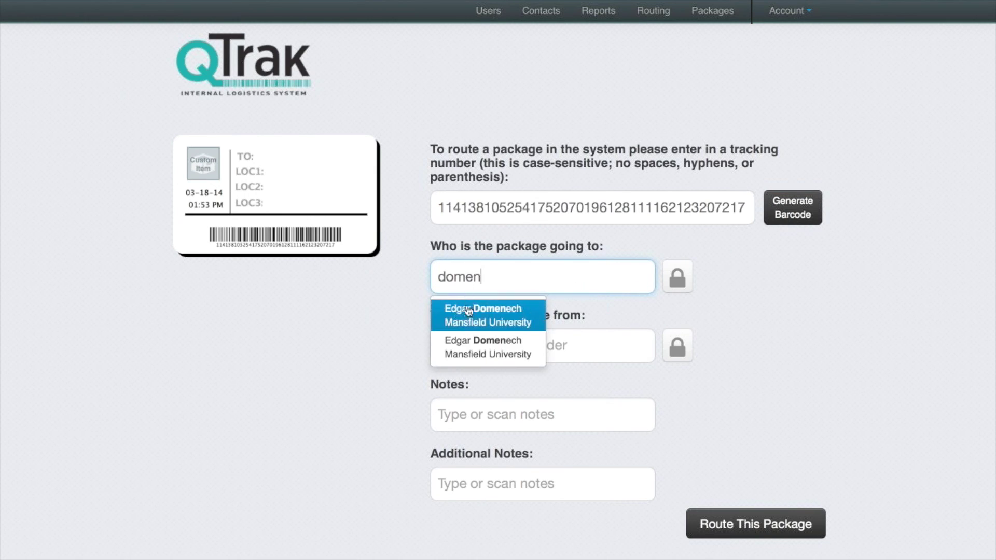
left_click(468, 326)
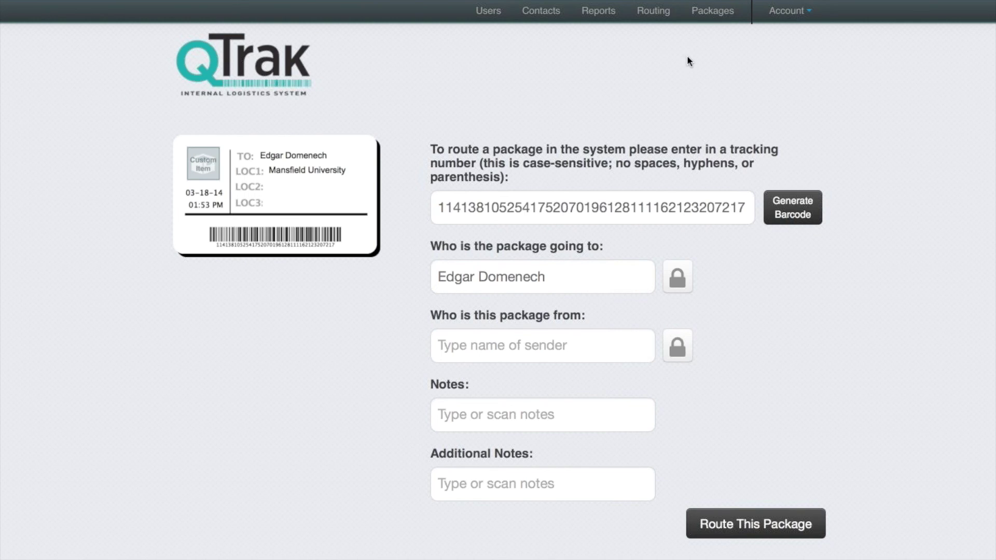
left_click(780, 19)
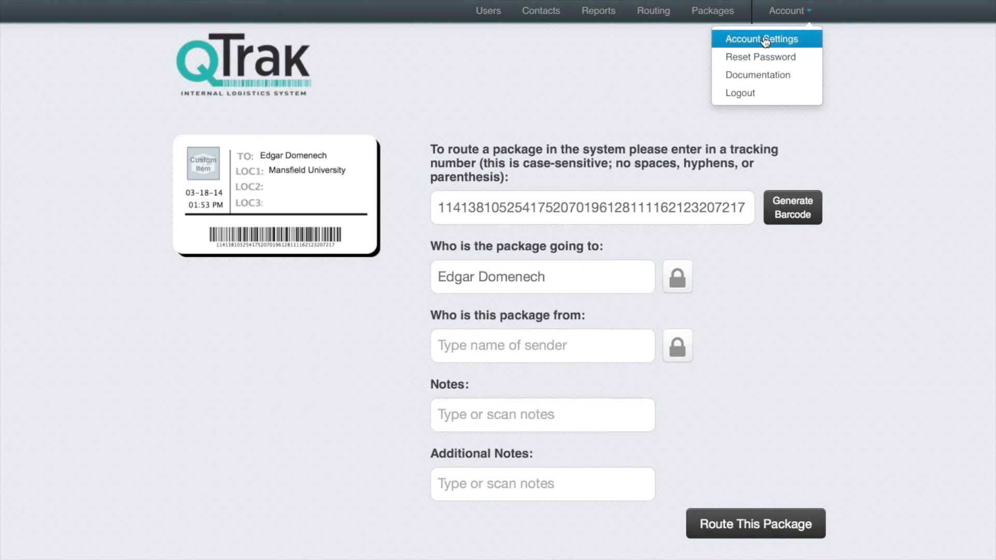
left_click(766, 40)
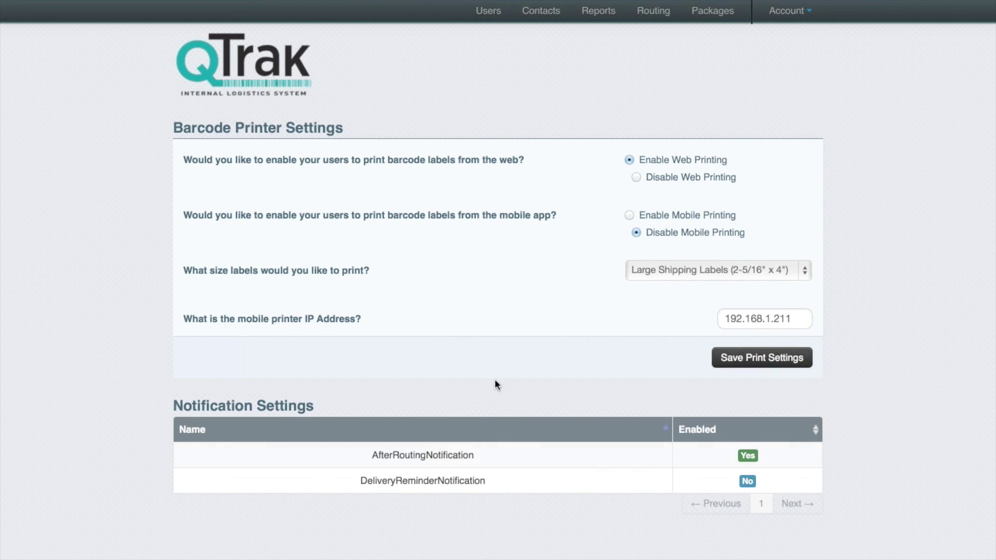
Expand the AfterRoutingNotification row and scroll through its subject, body and send-delay fields.
left_click(431, 455)
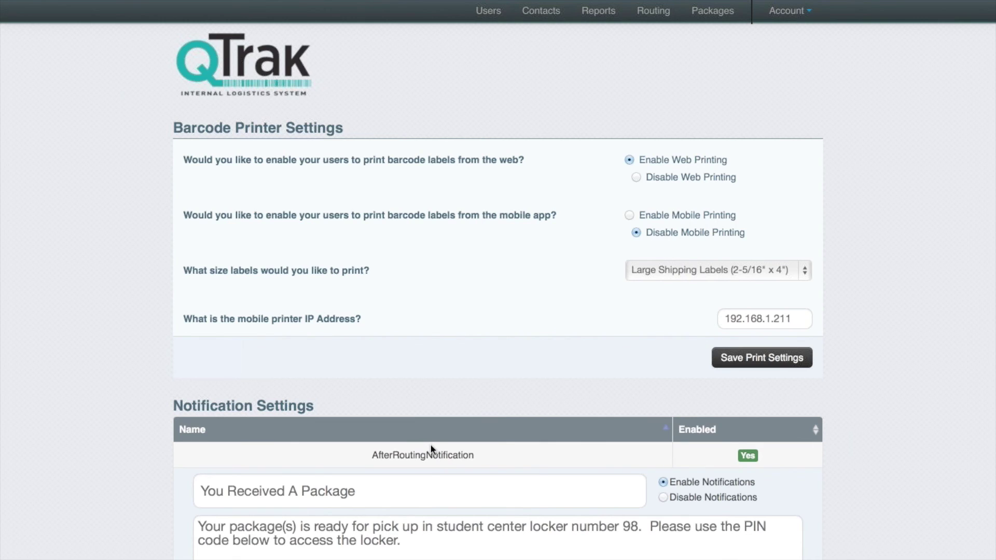
scroll(429, 447, "down", 4)
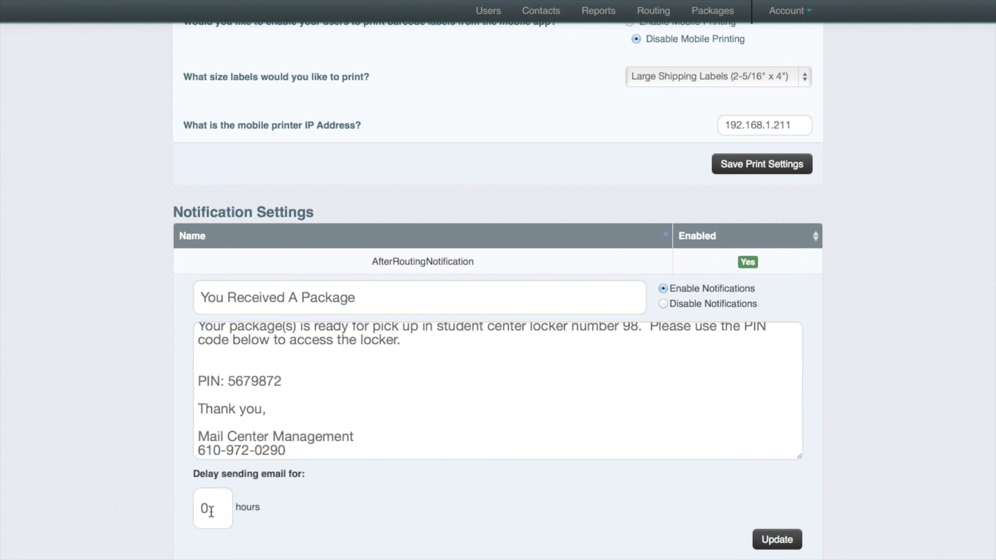
scroll(212, 512, "down", 1)
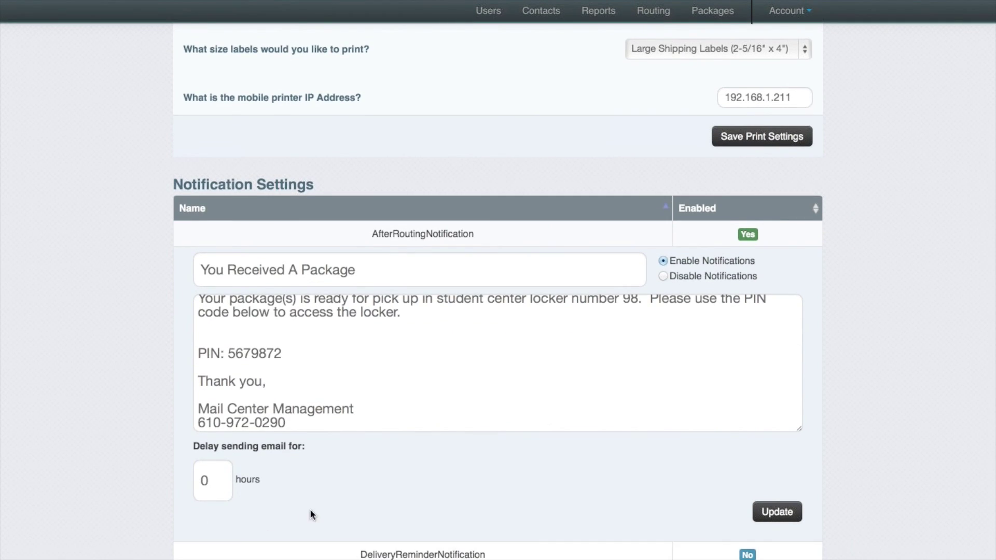
scroll(309, 514, "down", 6)
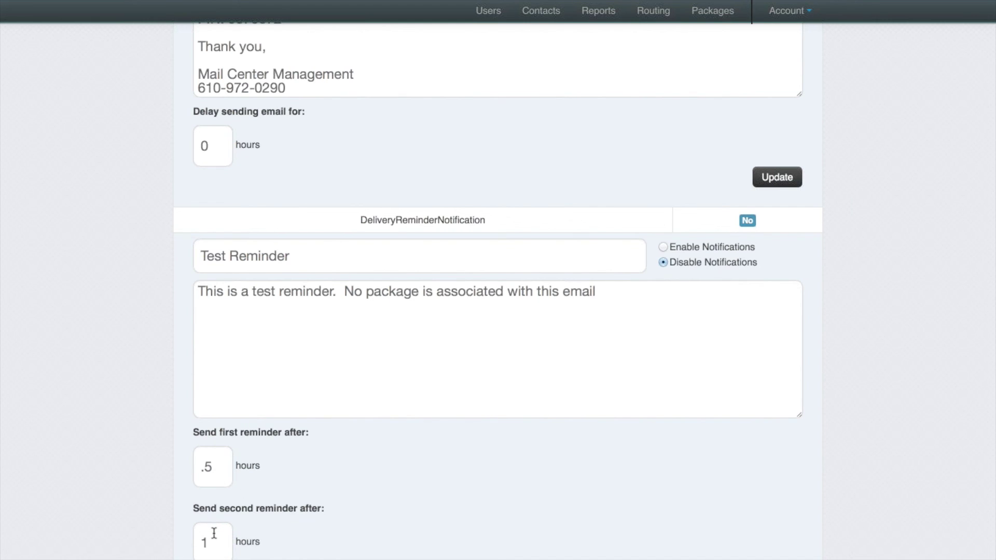
left_click(431, 375)
scroll(431, 375, "up", 5)
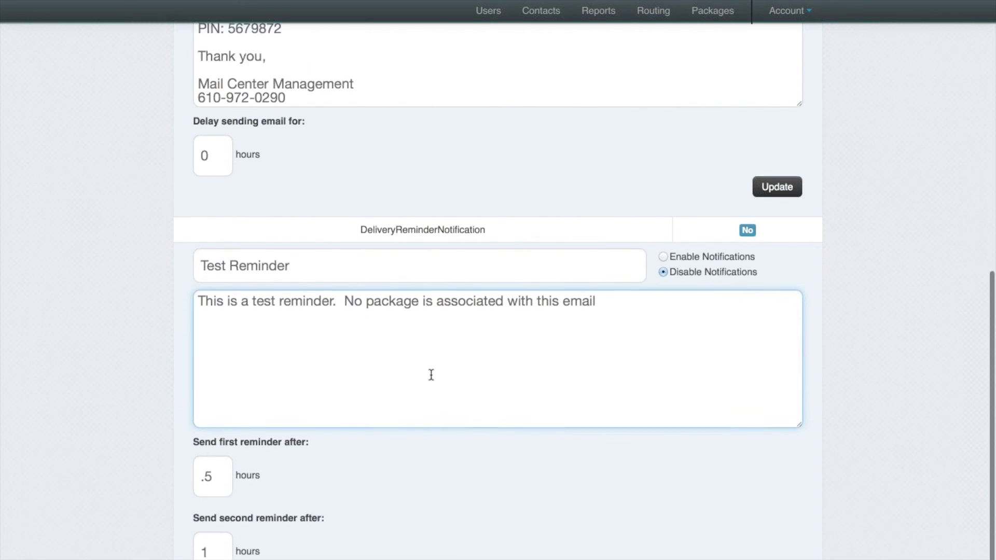
scroll(431, 374, "up", 6)
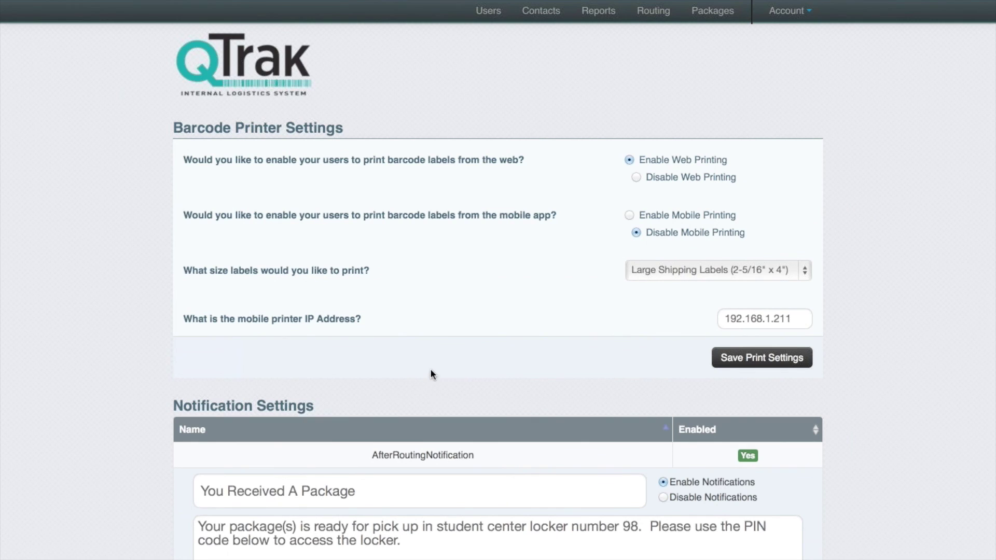